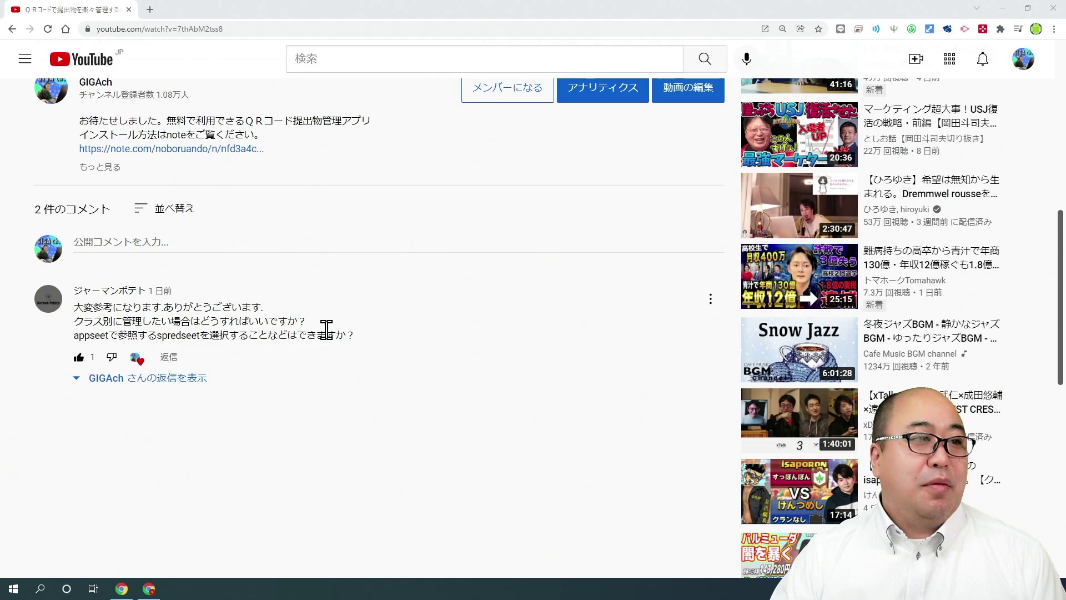
# After reading the viewer's class-management comment on YouTube, switch to the AppSheet editor.
pyautogui.hotkey('alt', 'Tab')
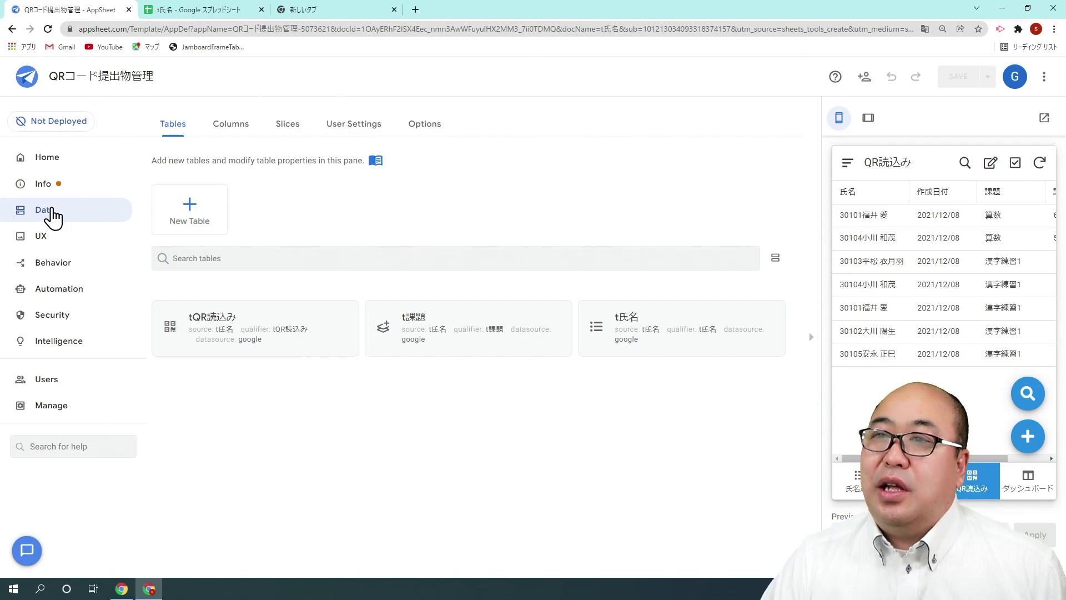
# Show the tQR読込み table's 13 columns and scroll to the formula columns 氏名 and 課題.
pyautogui.click(222, 129)
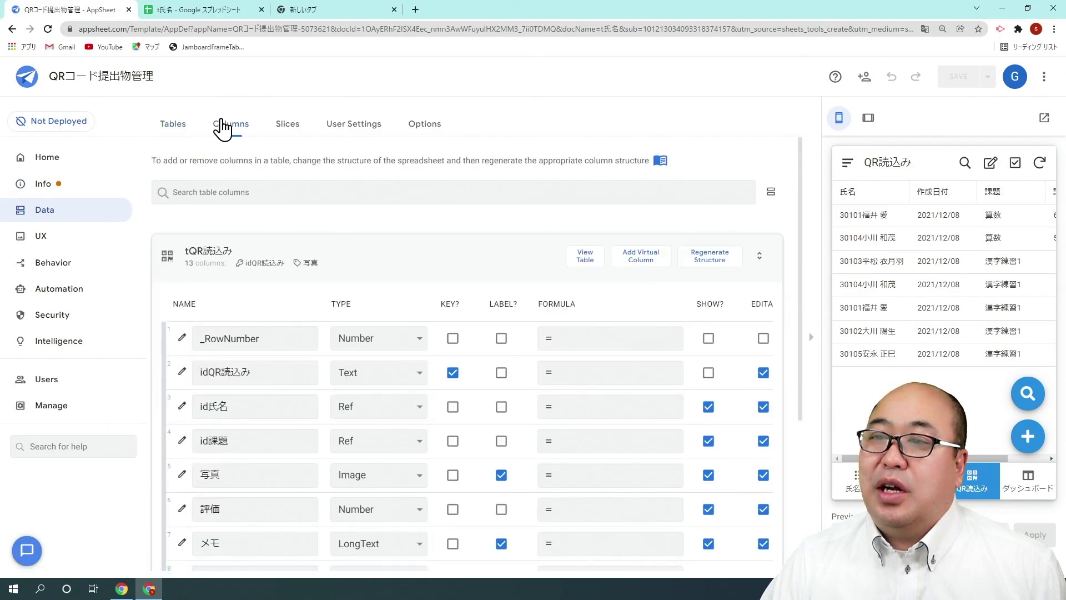
pyautogui.scroll(-4, 394, 256)
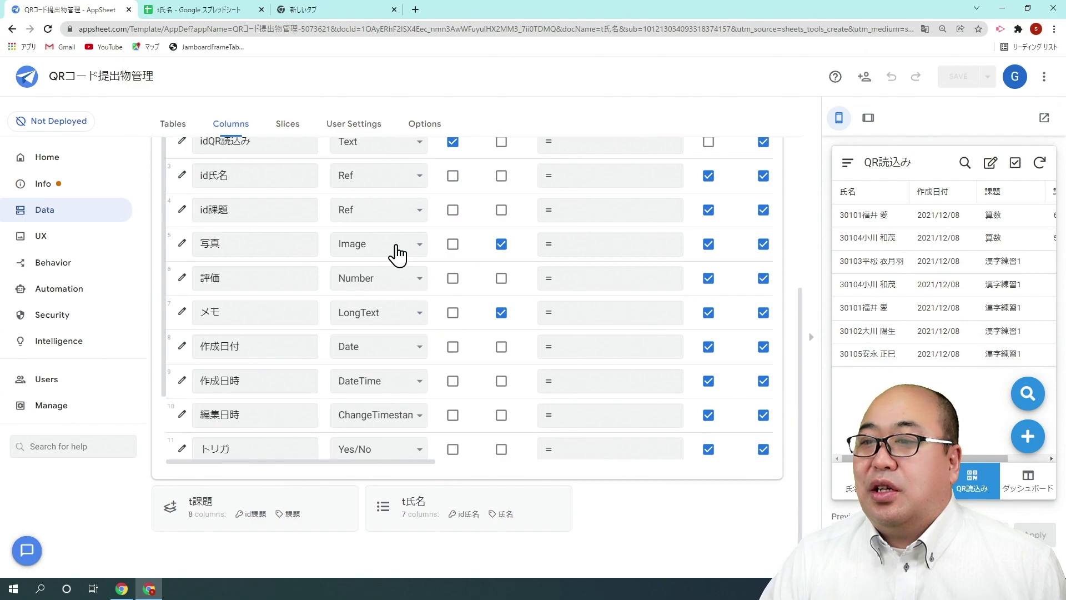
pyautogui.scroll(-2, 733, 333)
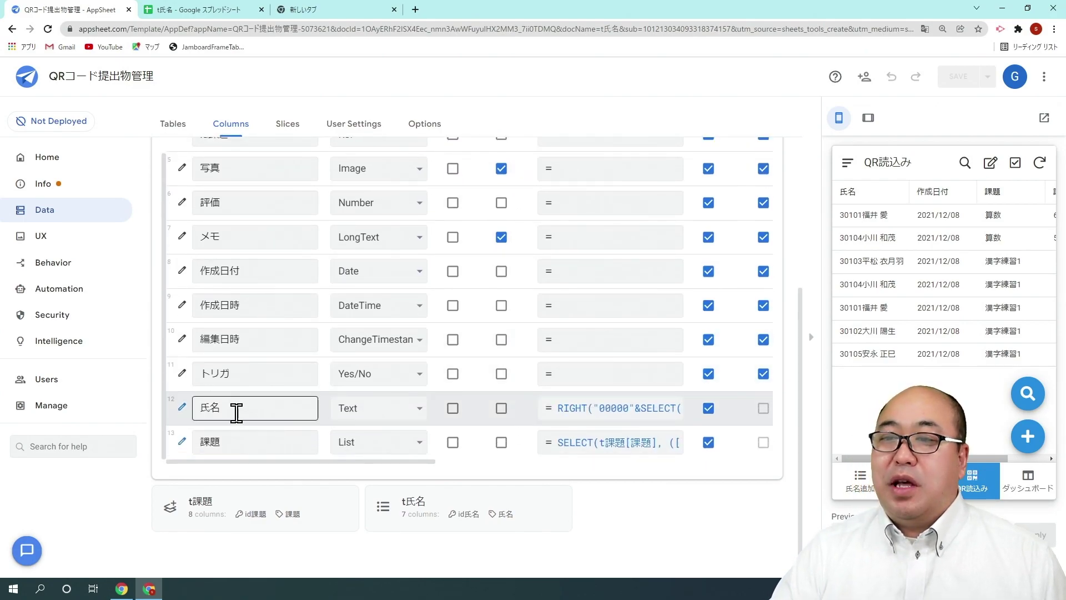
pyautogui.scroll(5, 606, 288)
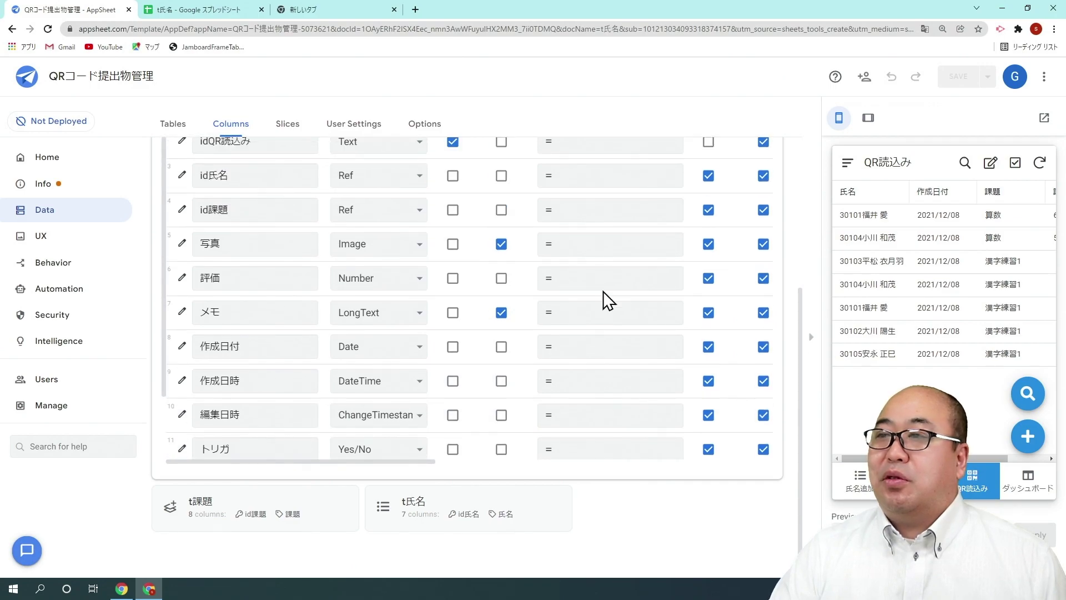
pyautogui.scroll(-5, 569, 301)
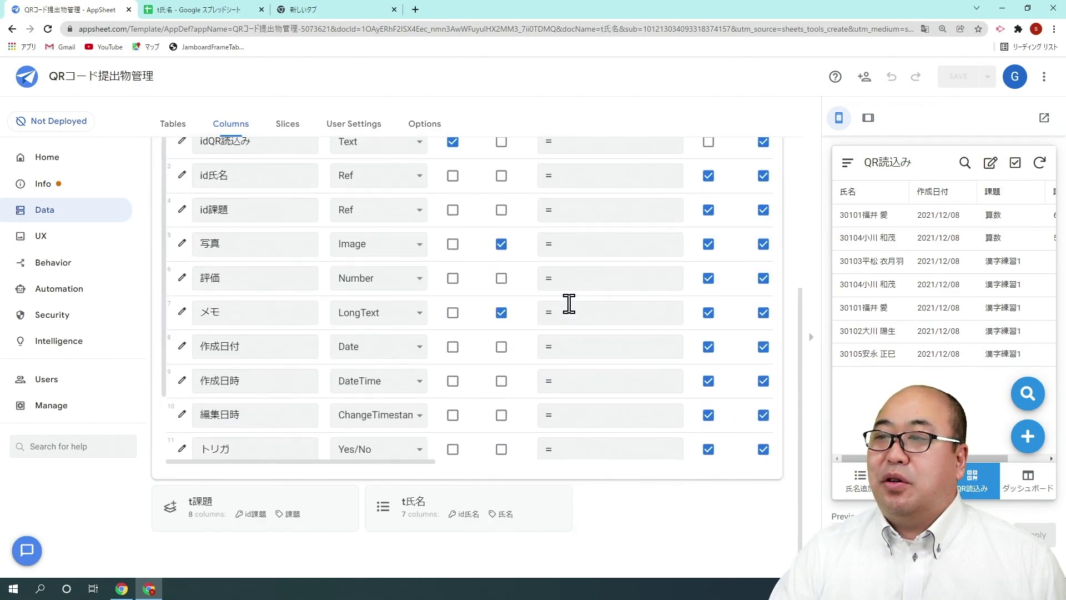
pyautogui.scroll(-2, 281, 428)
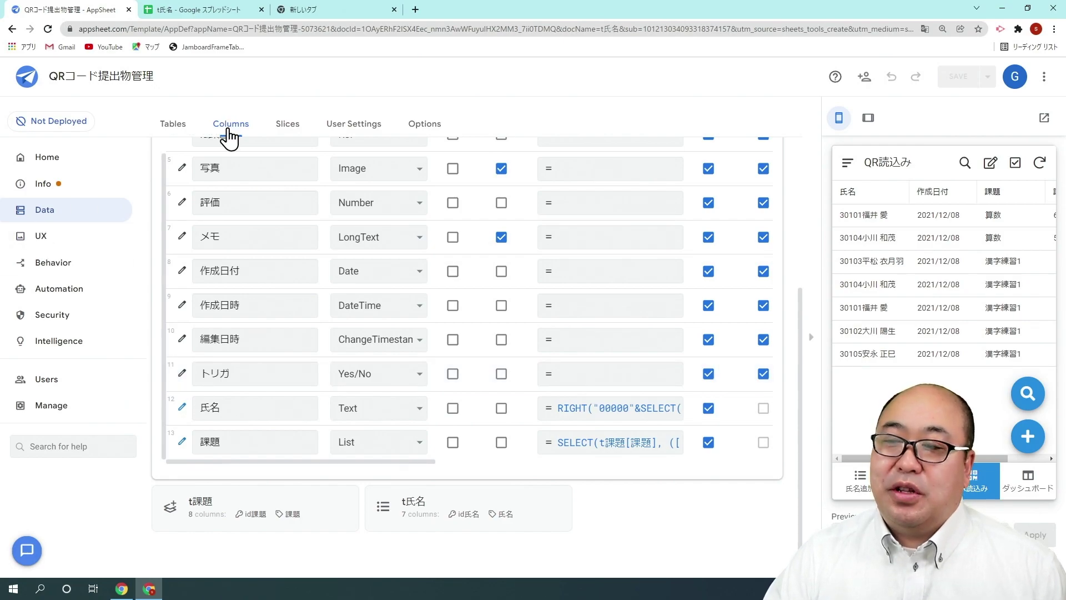
pyautogui.scroll(6, 214, 162)
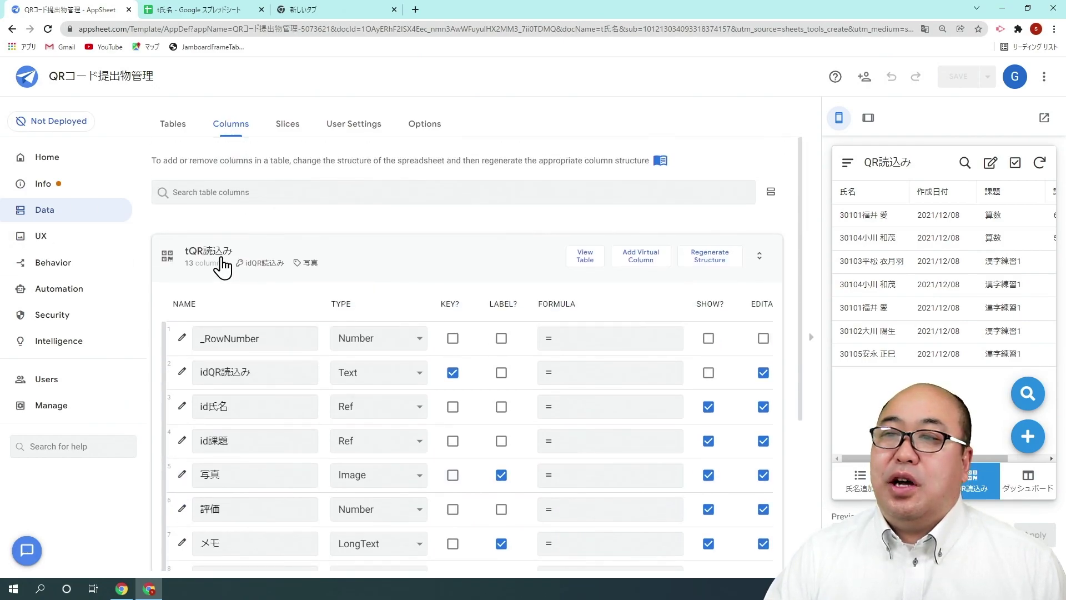
pyautogui.scroll(-4, 416, 264)
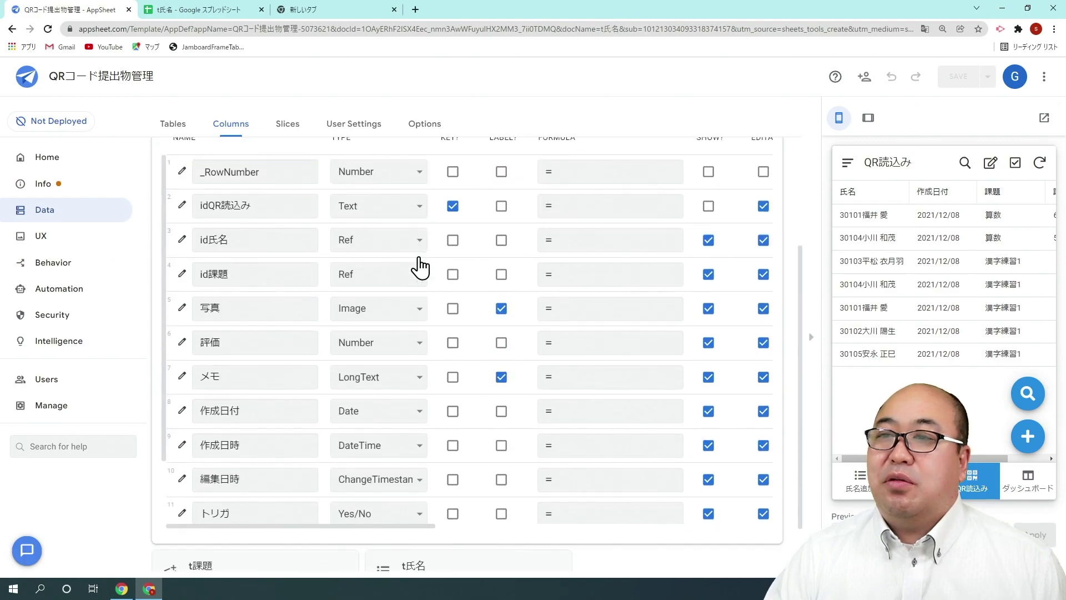
pyautogui.scroll(-2, 403, 295)
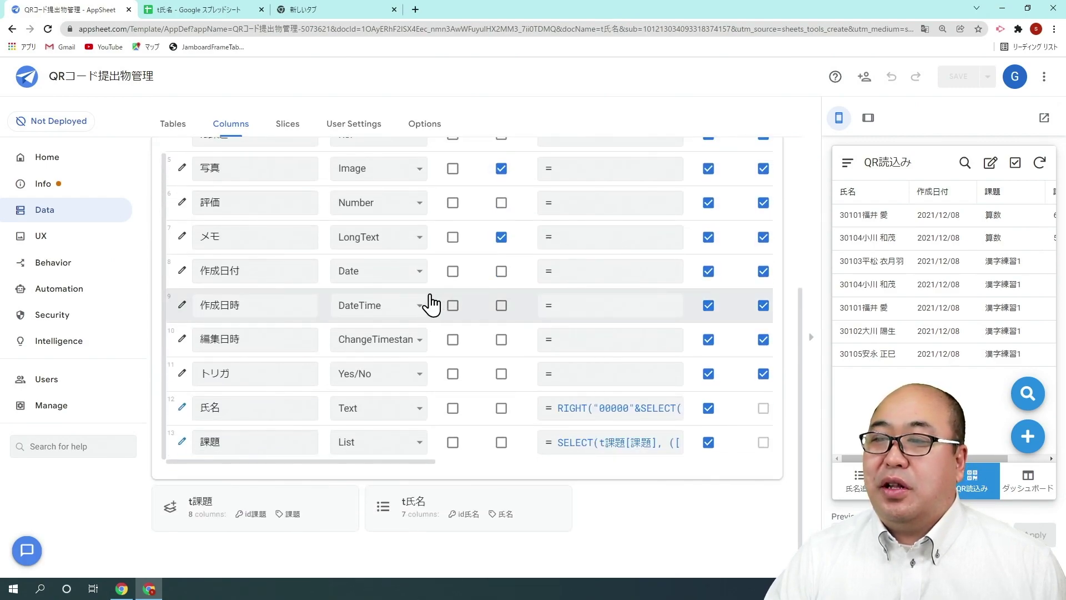
# Edit the 氏名 formula to pad with "00000" and keep RIGHT's last 5 digits, then save it.
pyautogui.click(602, 414)
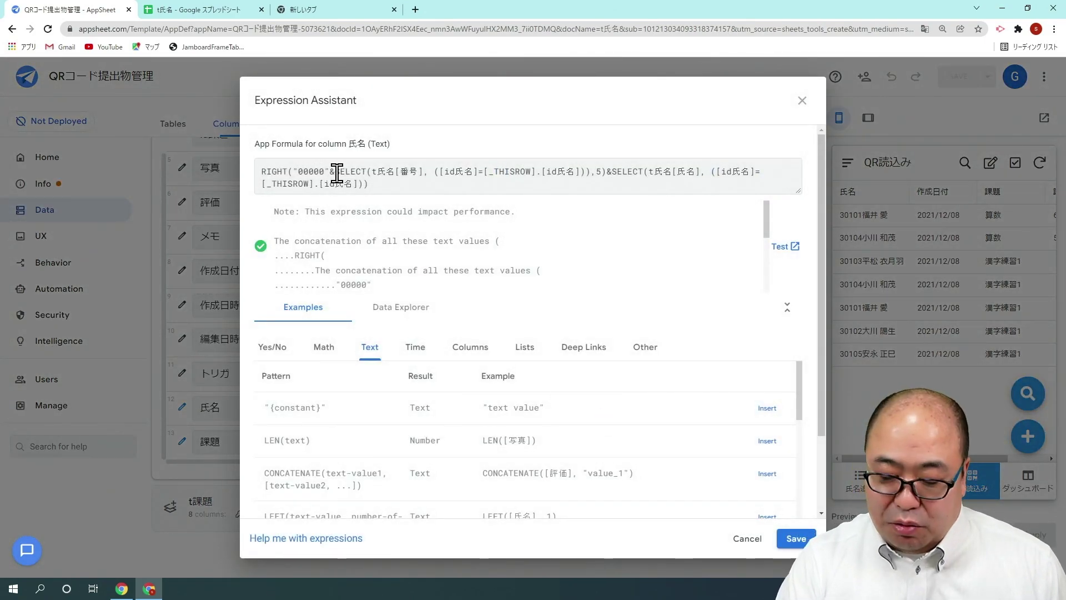
pyautogui.press('BackSpace')
pyautogui.press('BackSpace')
pyautogui.press('BackSpace')
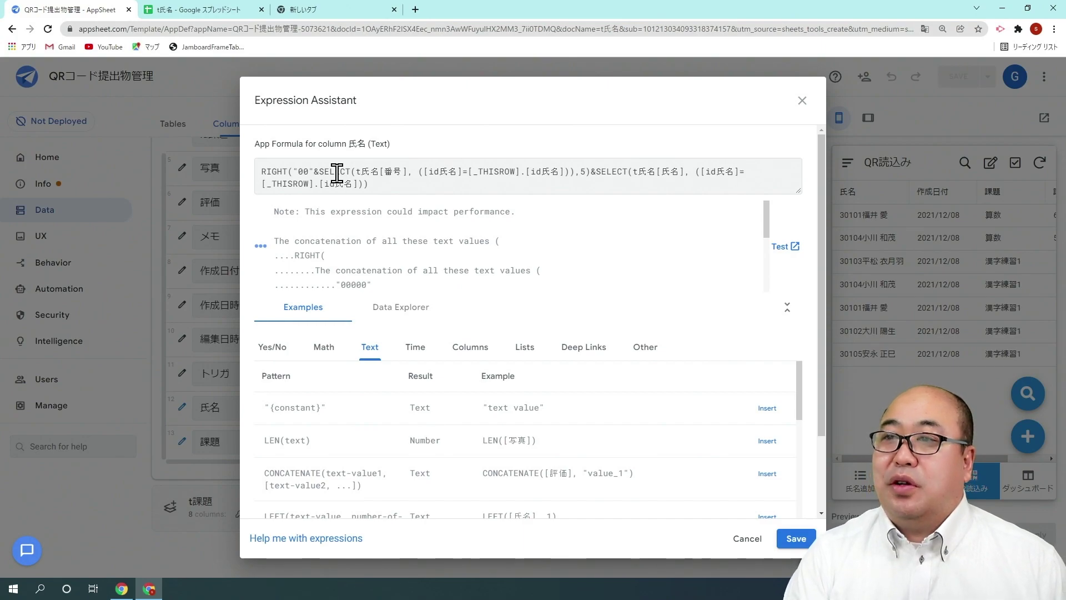
pyautogui.write('00')
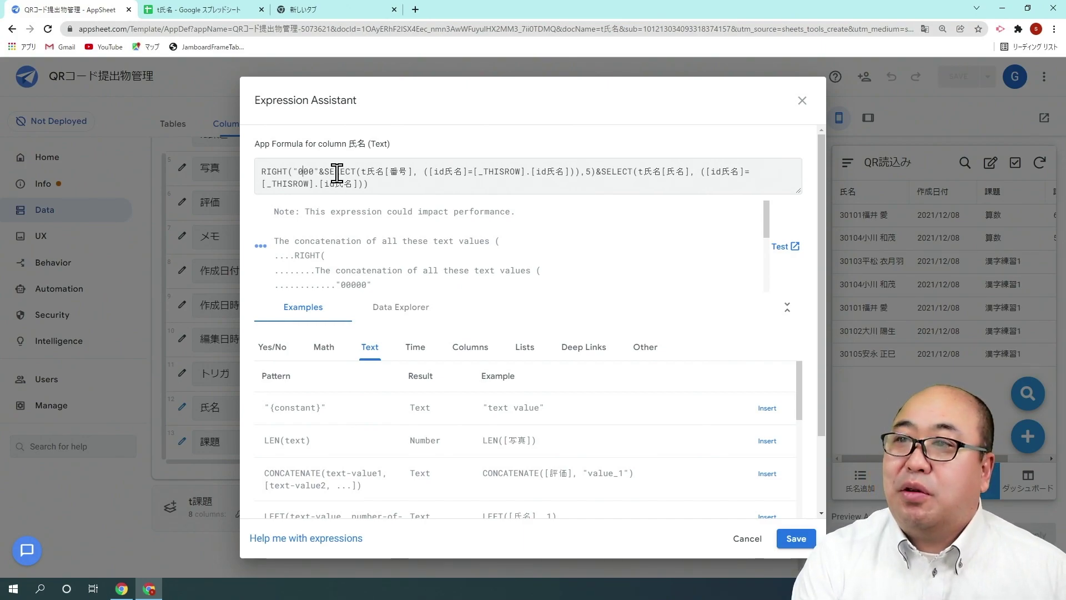
pyautogui.write('00')
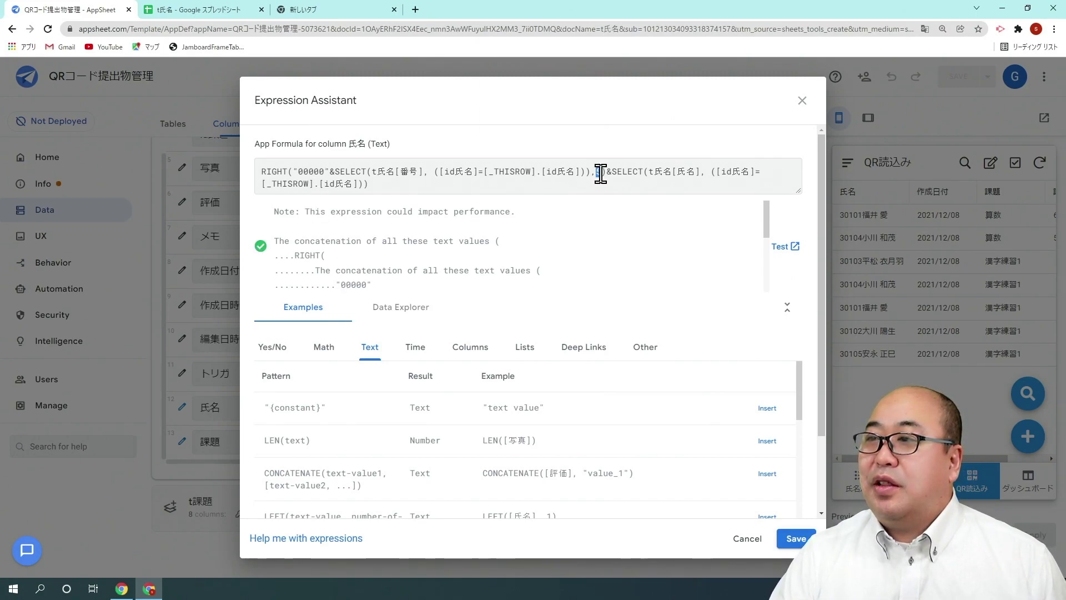
pyautogui.write('2')
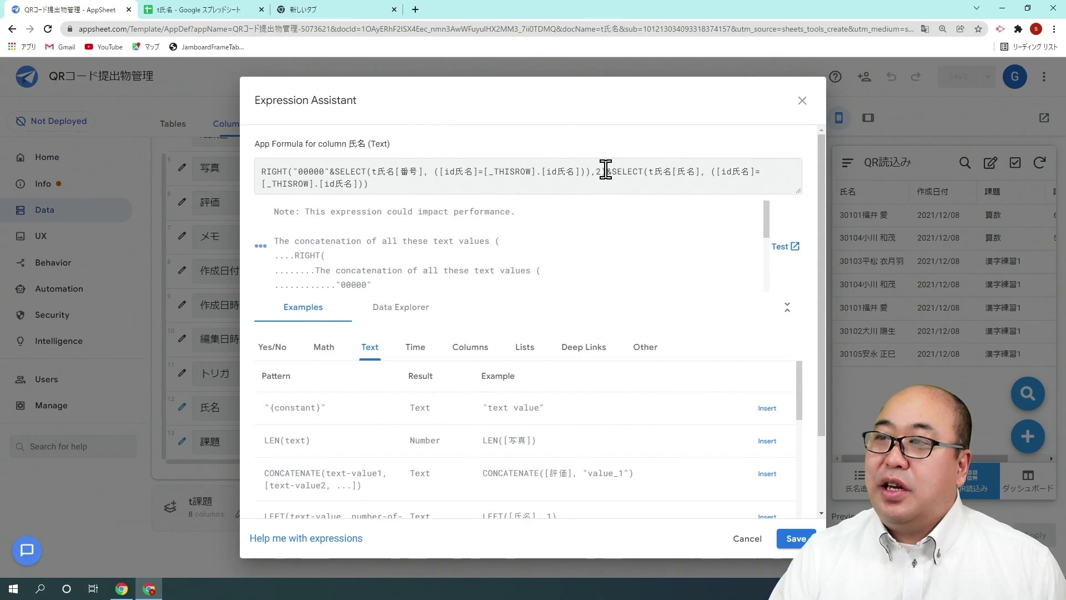
pyautogui.doubleClick(599, 171)
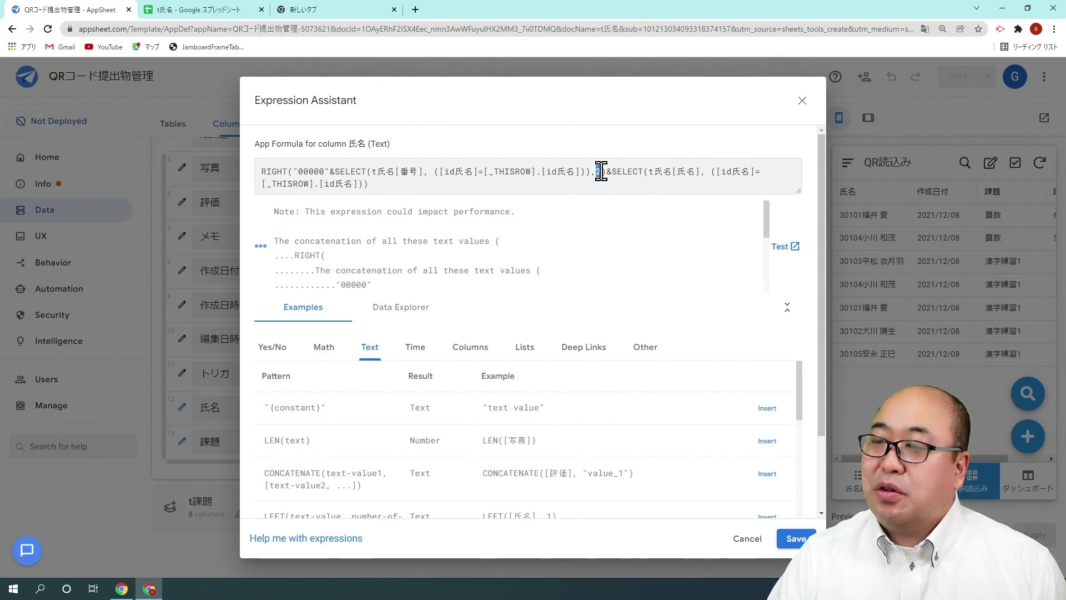
pyautogui.write('5')
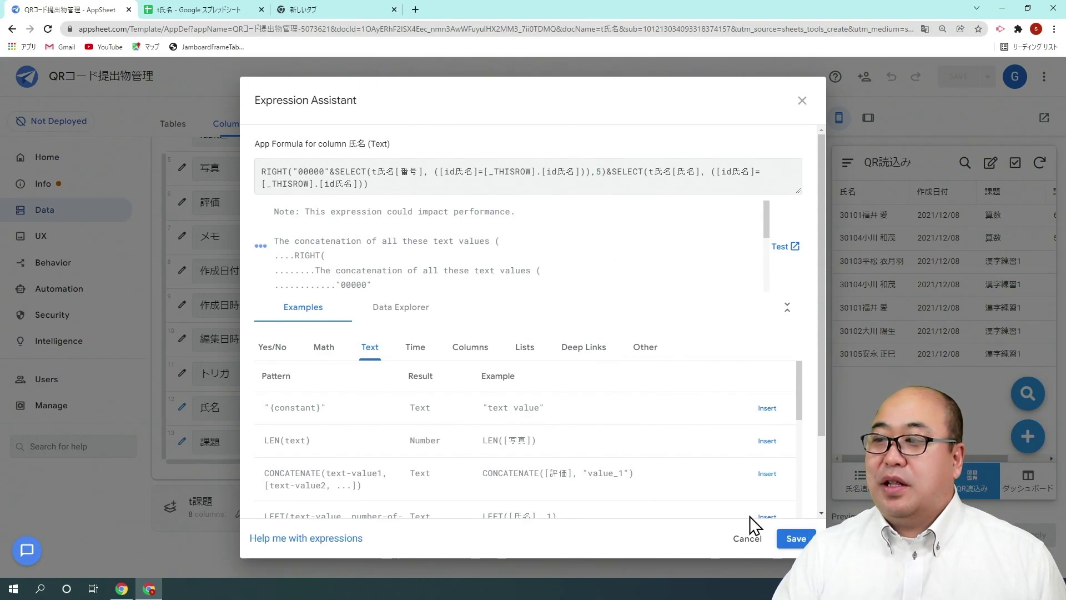
pyautogui.click(785, 536)
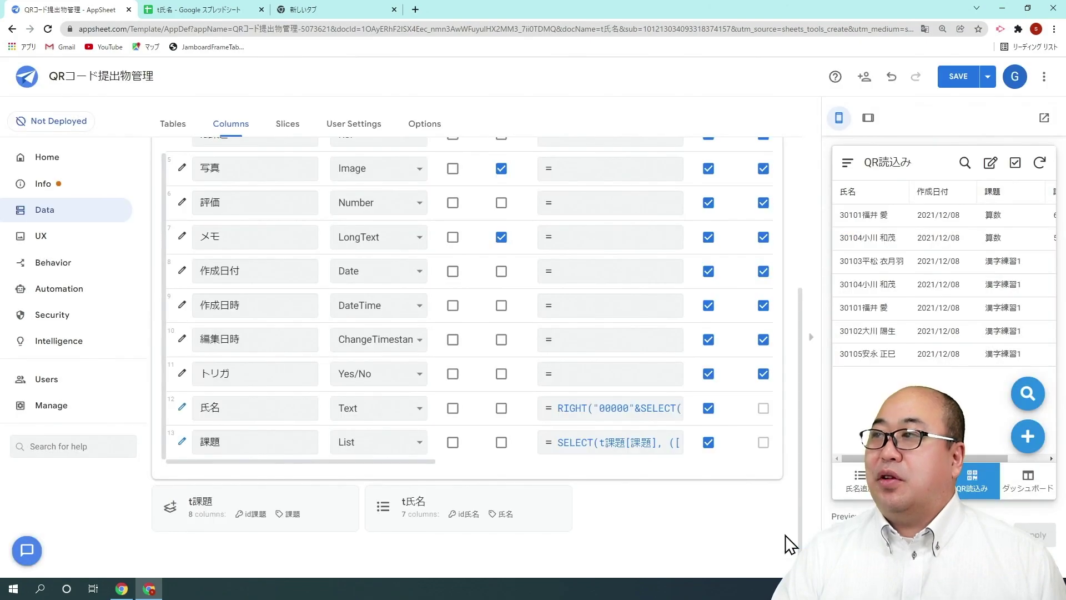
# Save the app, then open the tQR読込み table's source spreadsheet t氏名.
pyautogui.click(957, 86)
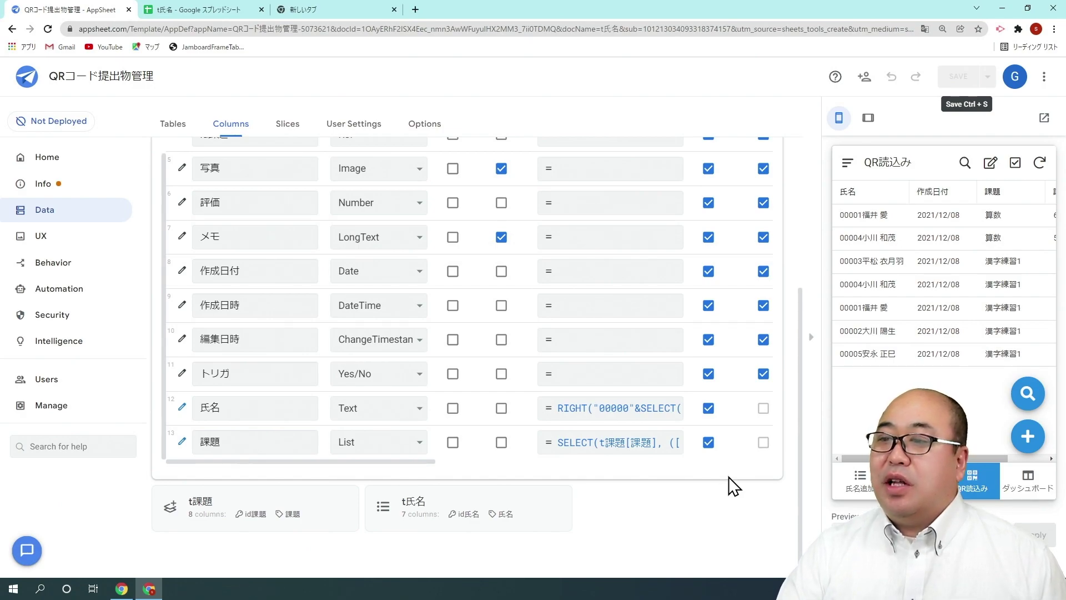
pyautogui.scroll(4, 661, 471)
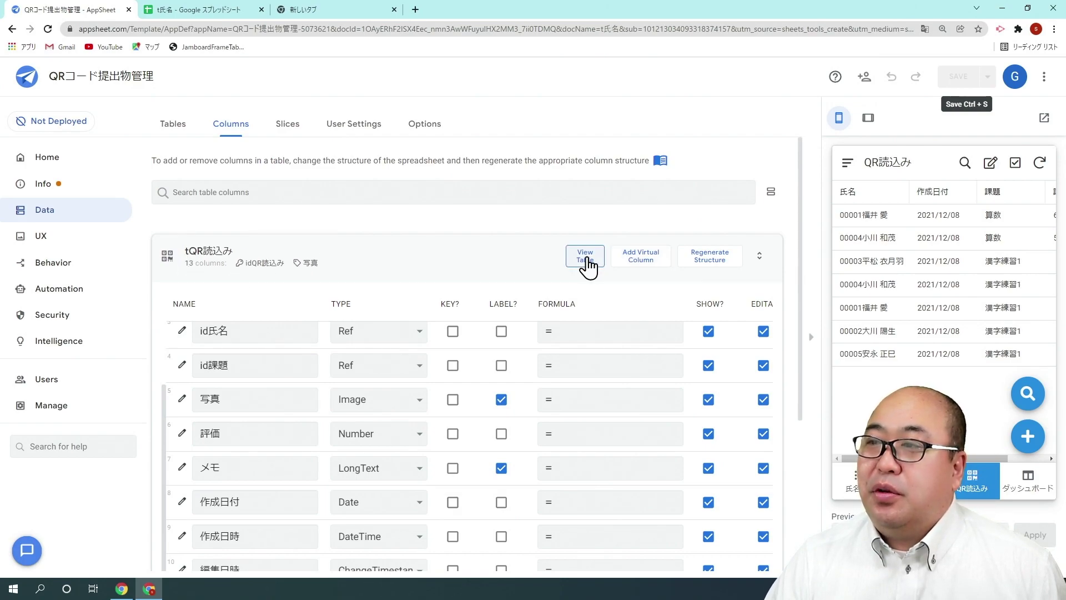
pyautogui.click(586, 261)
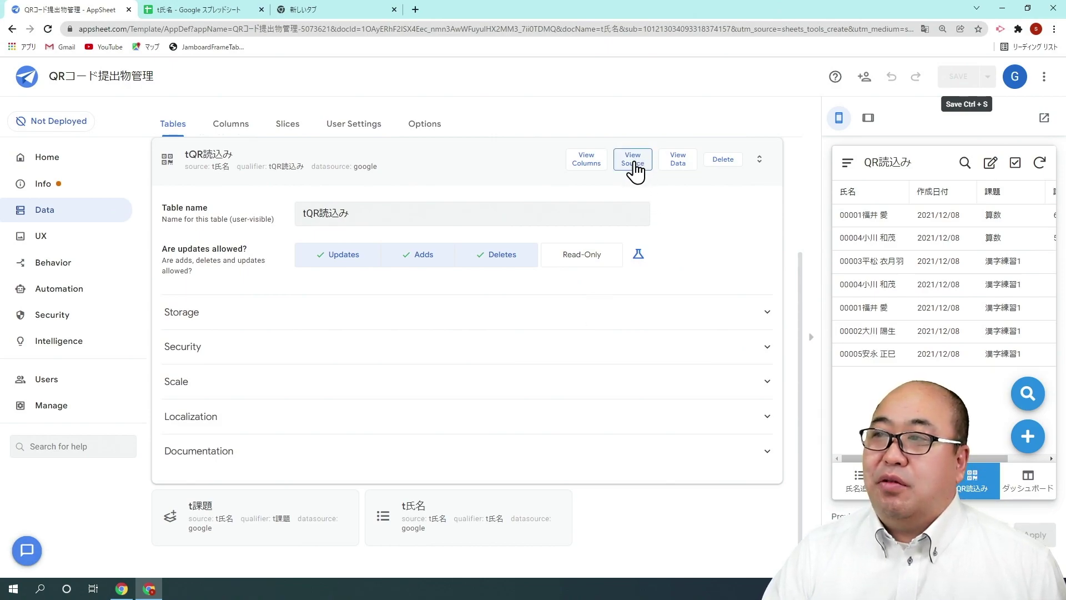
pyautogui.click(638, 167)
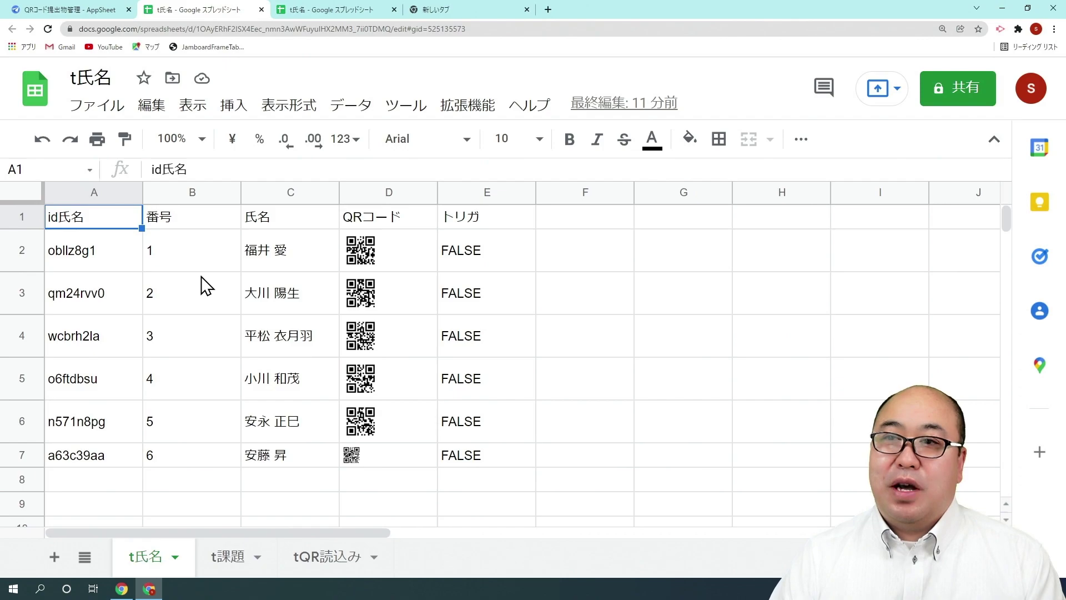
# Enter 30101 in B2 and fill the 番号 column down to 30106, then select empty cell C8.
pyautogui.click(203, 272)
pyautogui.write('30101')
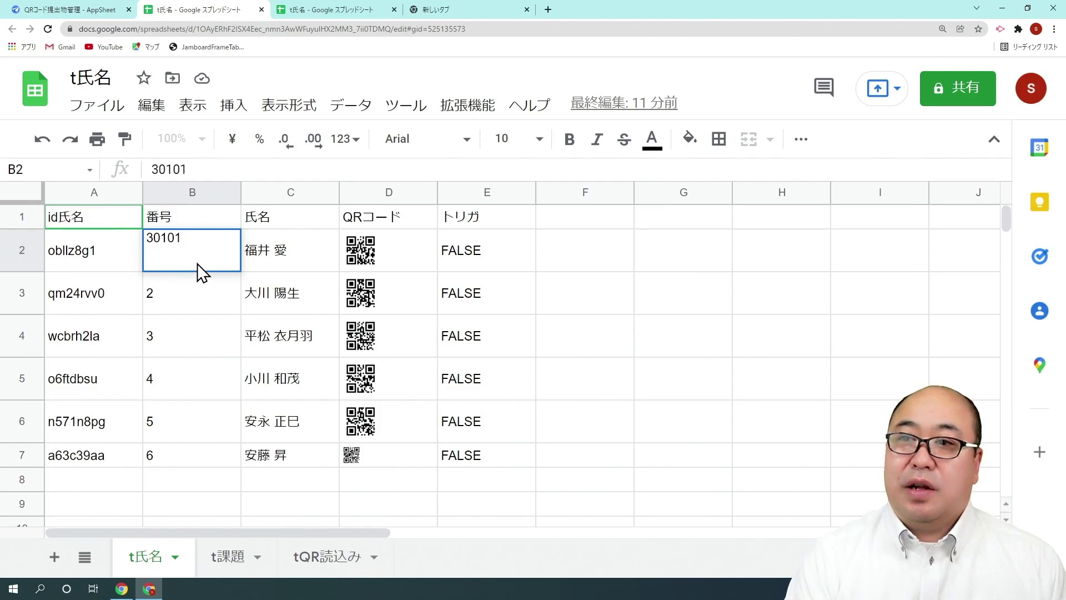
pyautogui.press('Return')
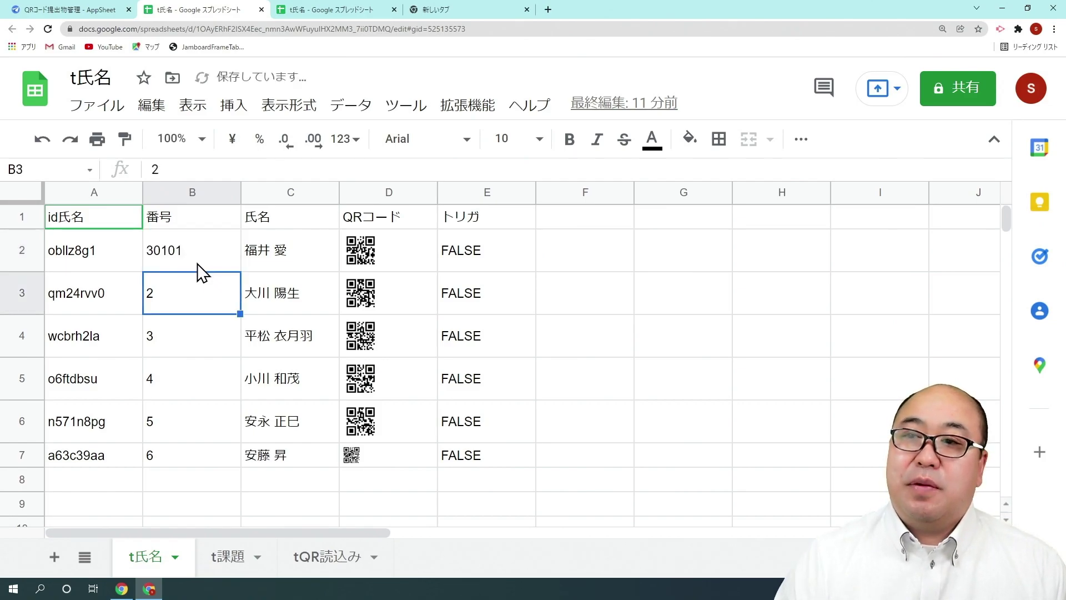
pyautogui.click(199, 263)
pyautogui.moveTo(240, 272); pyautogui.dragTo(297, 465)
pyautogui.click(191, 378)
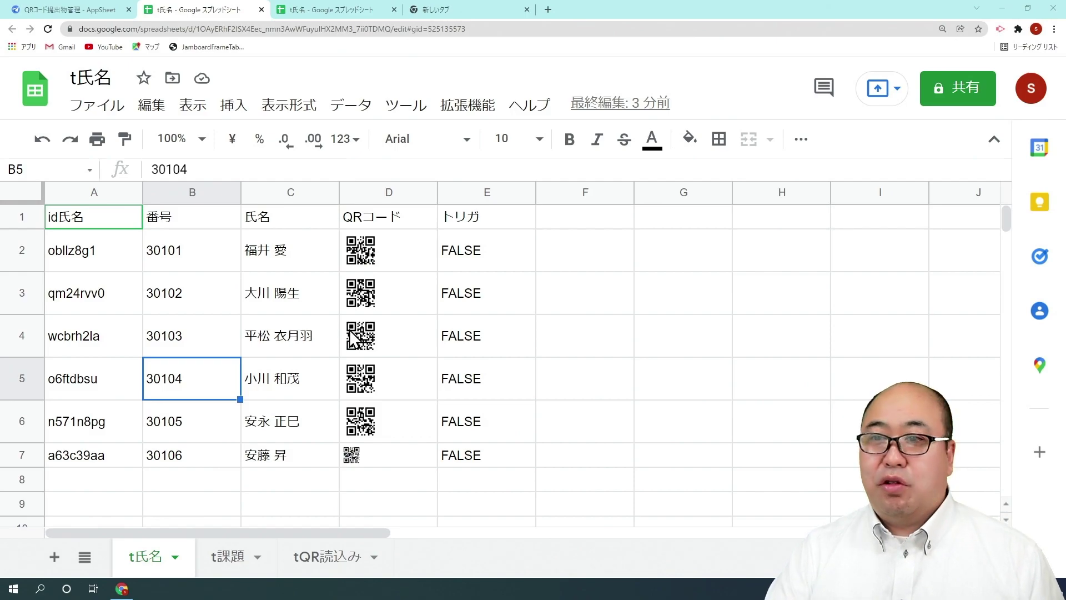
pyautogui.scroll(-3, 341, 328)
pyautogui.click(304, 338)
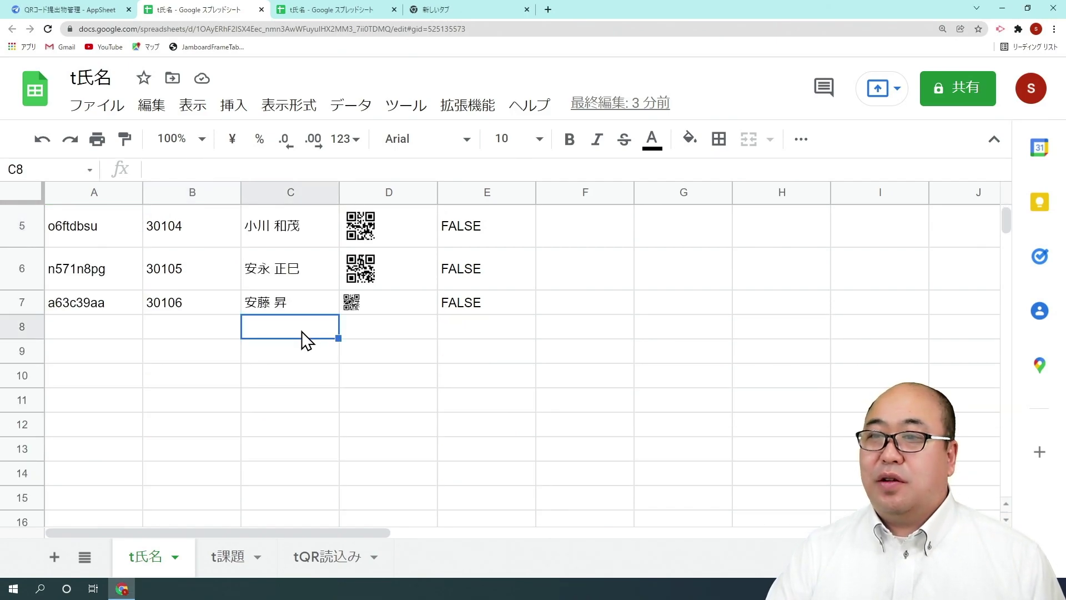
pyautogui.scroll(-1, 301, 331)
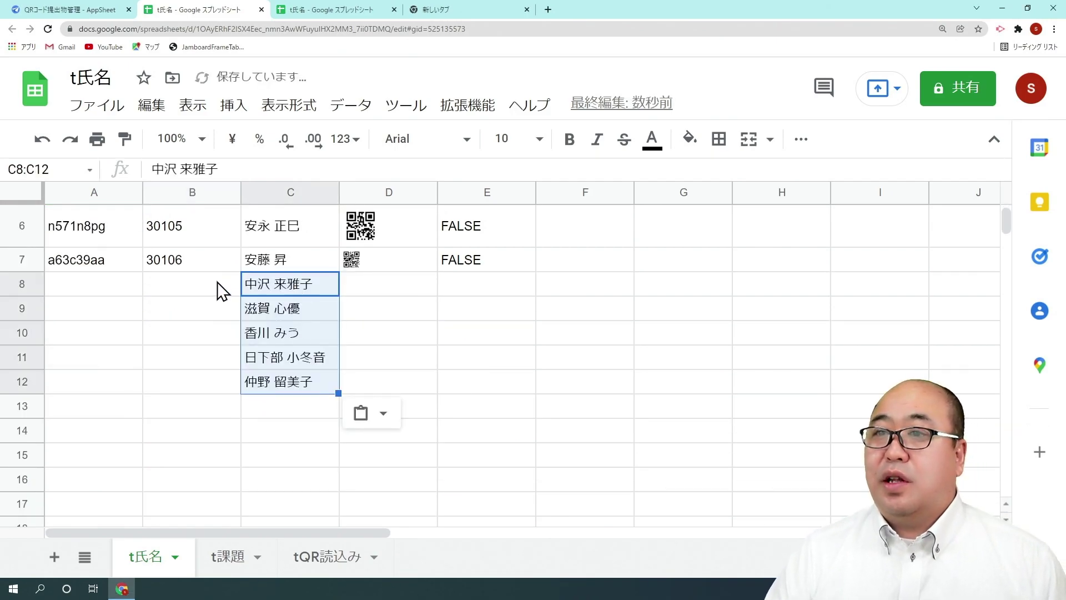
# Paste five new student names from C8 and number them 30201–30205 in column B.
pyautogui.click(222, 290)
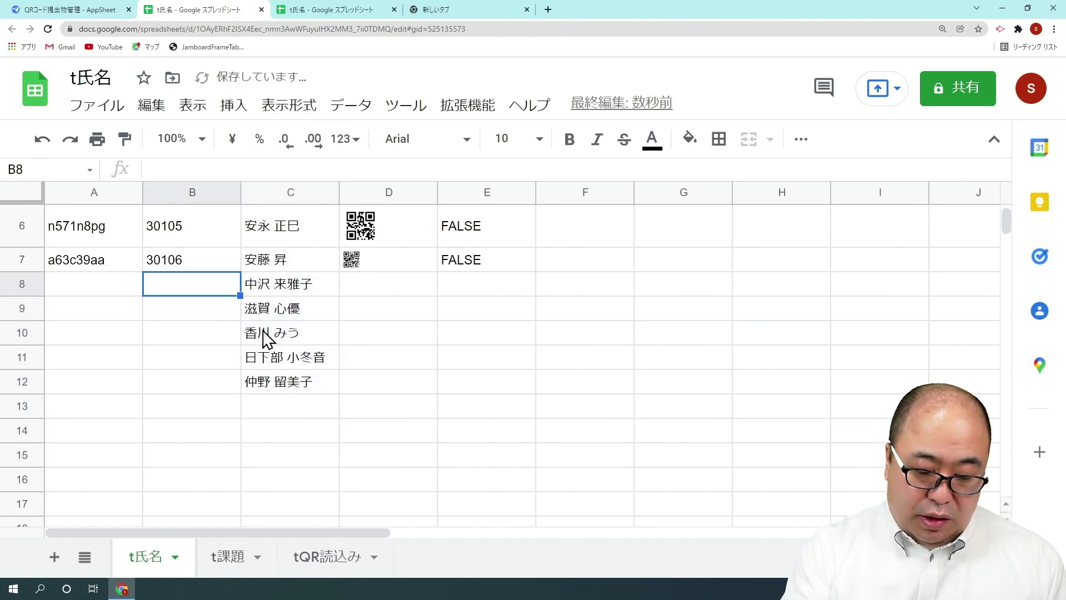
pyautogui.write('30201')
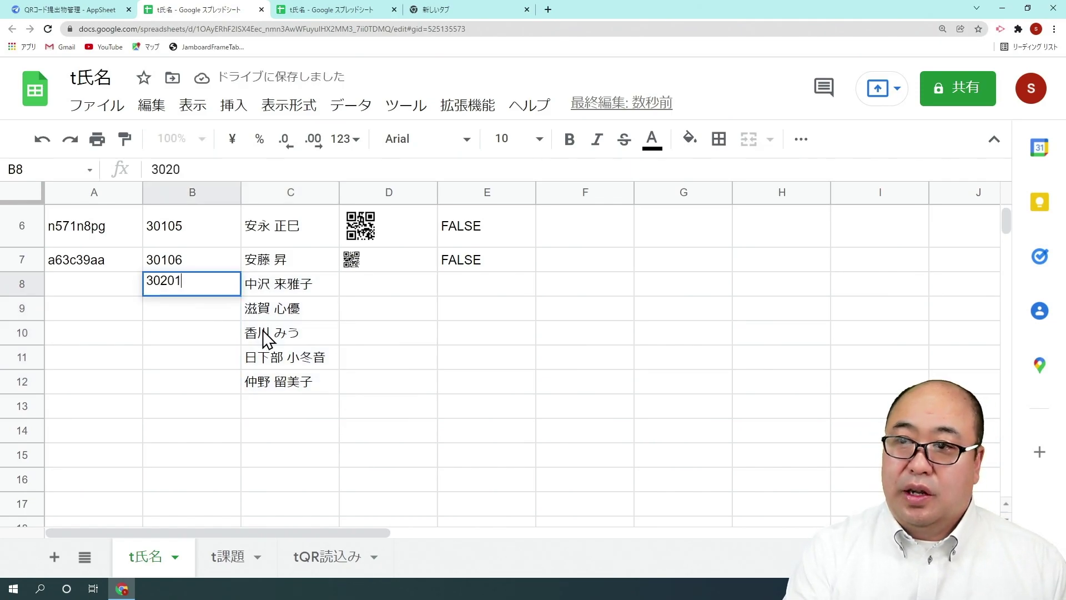
pyautogui.press('Return')
pyautogui.click(223, 290)
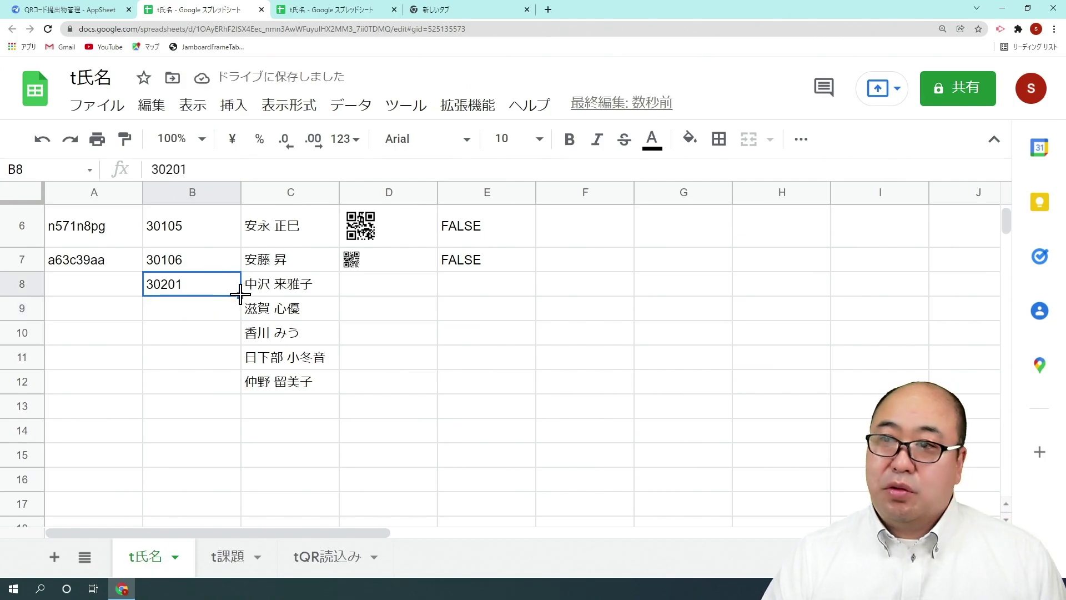
pyautogui.moveTo(239, 295); pyautogui.dragTo(238, 386)
pyautogui.click(203, 387)
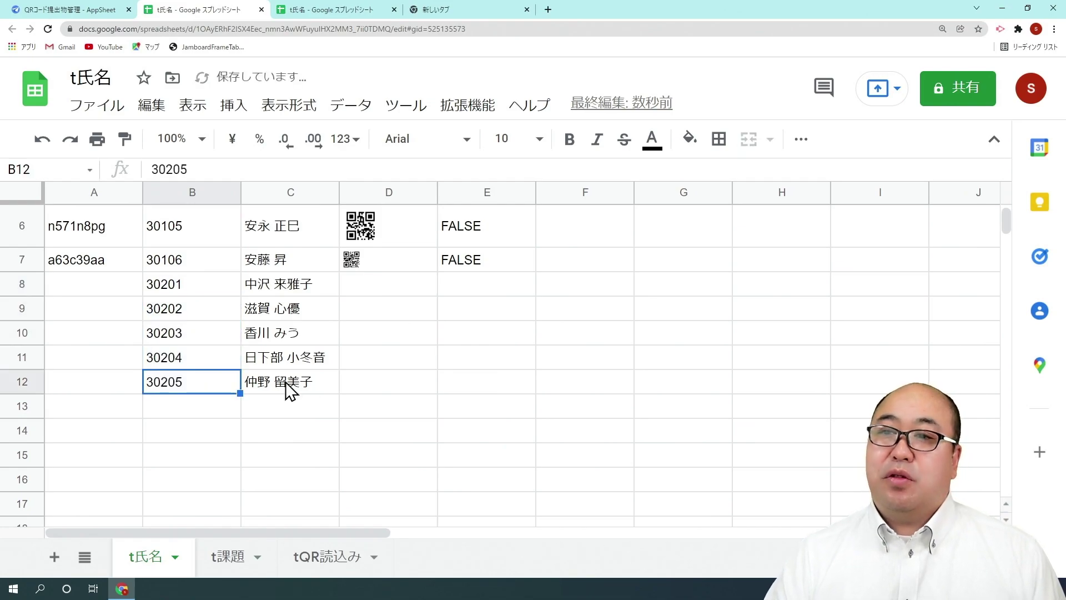
# Compare the last existing student's ID with the new students' still-empty ID cells.
pyautogui.scroll(2, 286, 388)
pyautogui.scroll(-1, 202, 362)
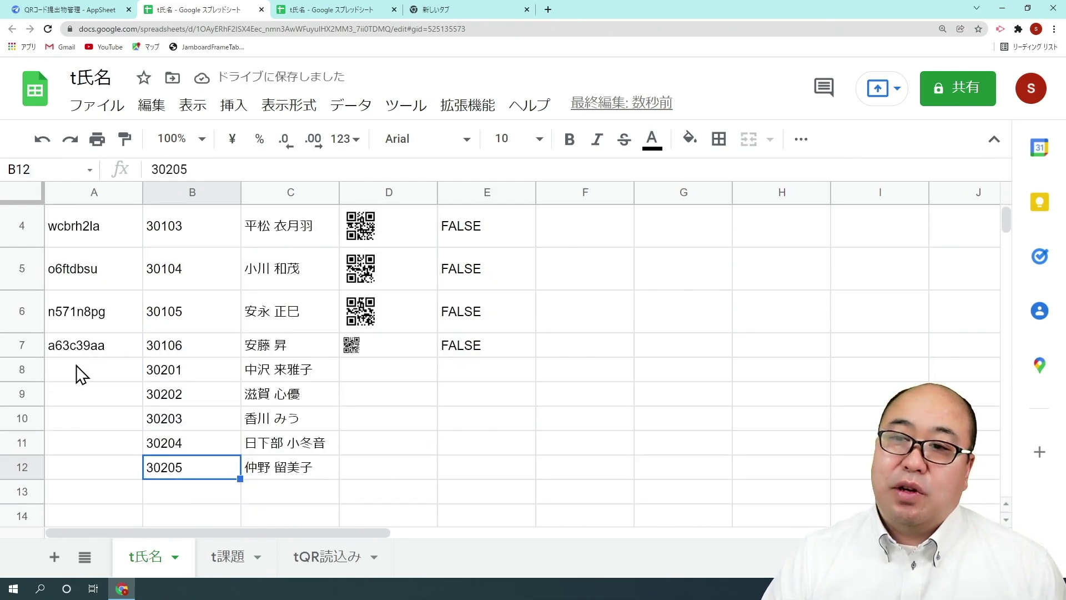
pyautogui.scroll(2, 76, 365)
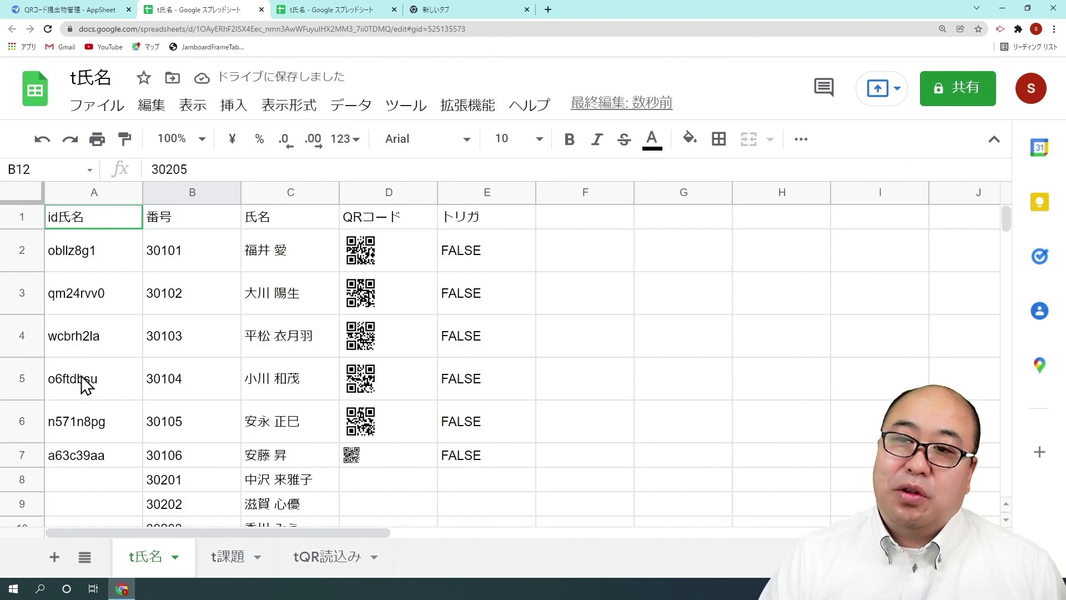
pyautogui.click(86, 461)
pyautogui.scroll(-3, 86, 461)
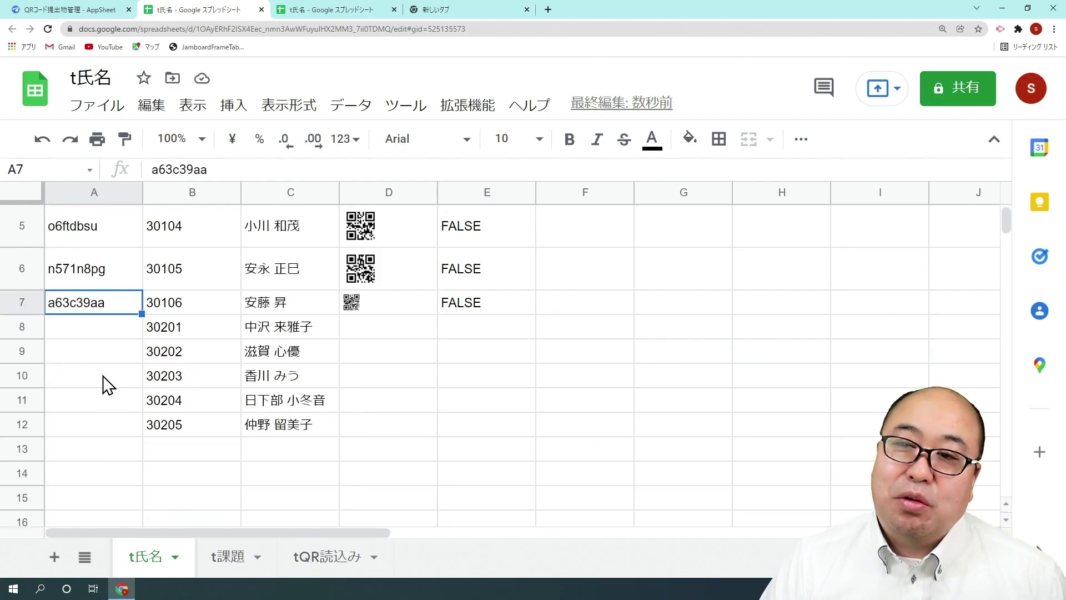
pyautogui.click(105, 336)
pyautogui.scroll(3, 111, 345)
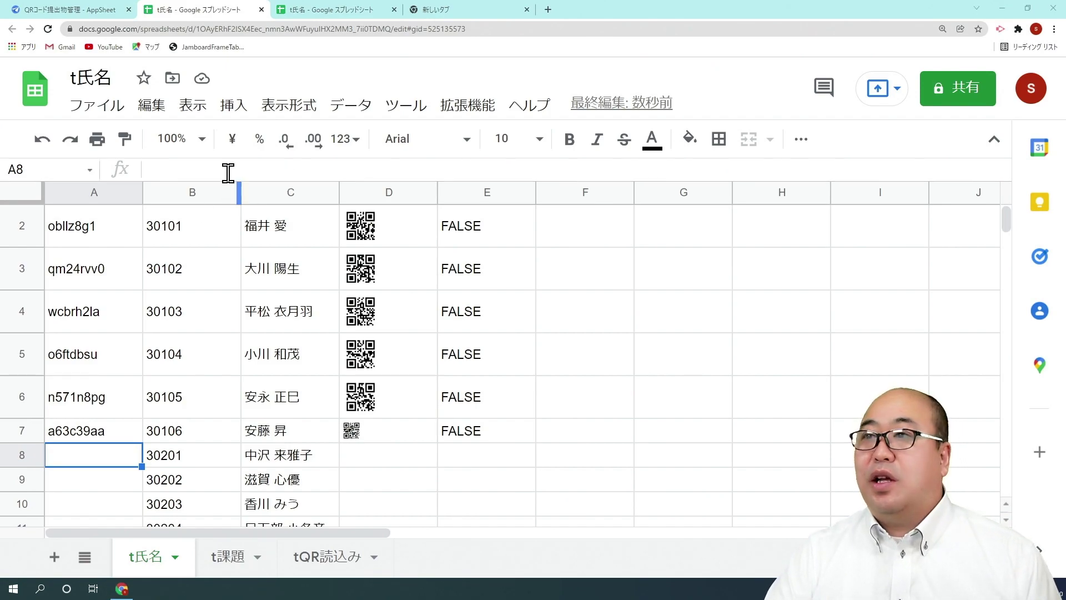
# Launch Apps Script from the spreadsheet's 拡張機能 (Extensions) menu.
pyautogui.click(473, 111)
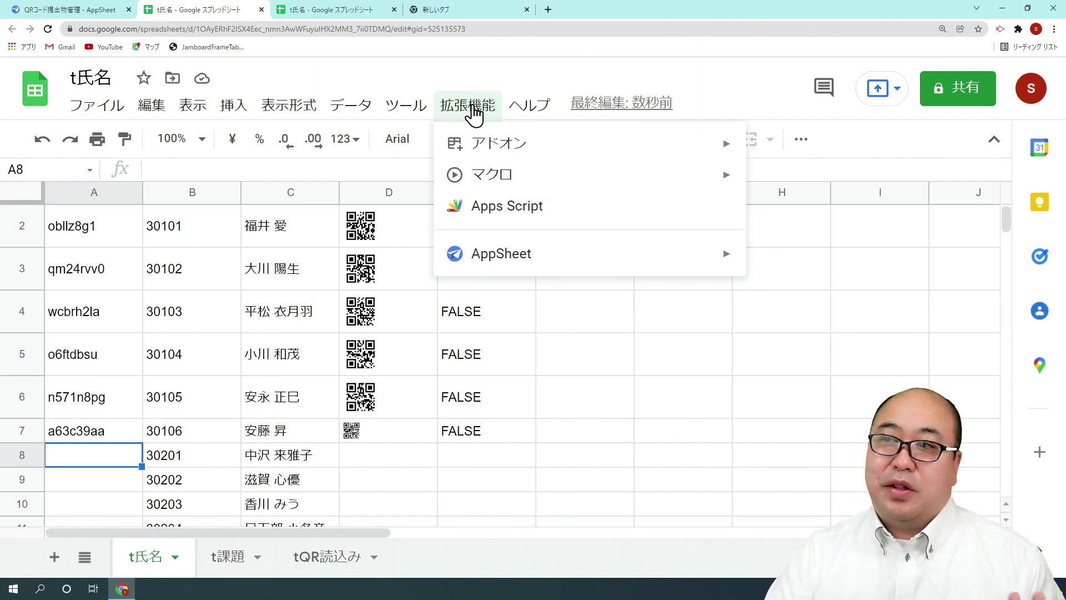
pyautogui.click(541, 207)
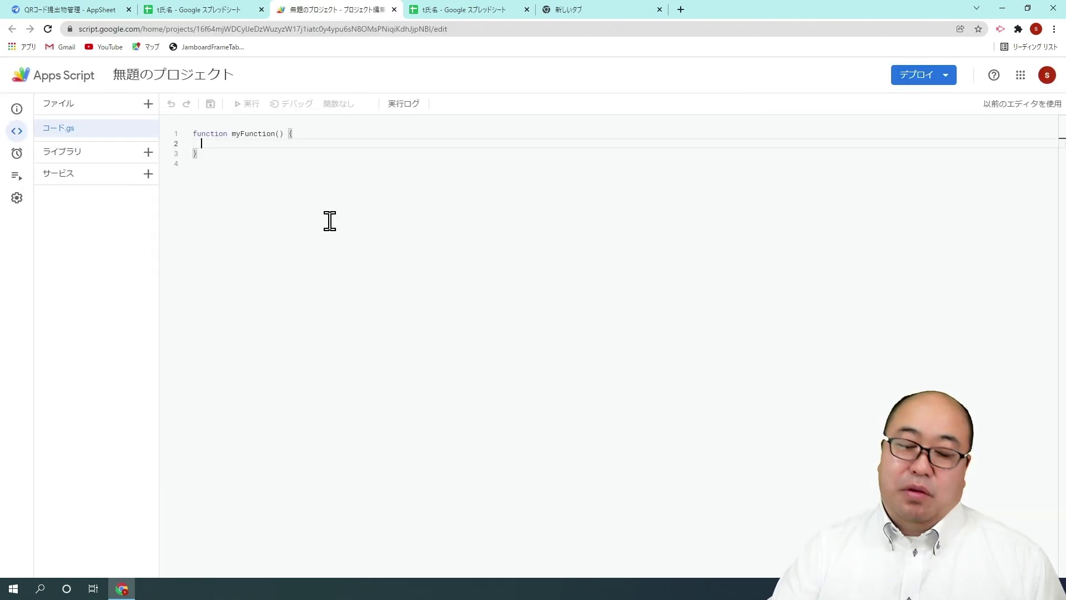
# Replace the empty myFunction with the pasted QR-code script and save the project.
pyautogui.hotkey('ctrl', 'a')
pyautogui.hotkey('ctrl', 'v')
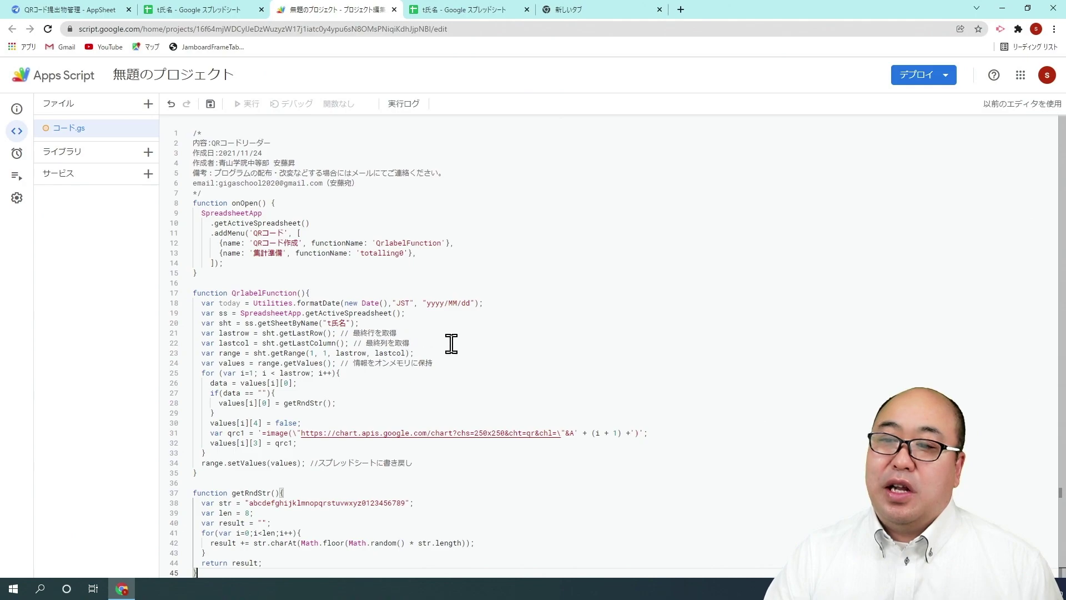
pyautogui.click(211, 105)
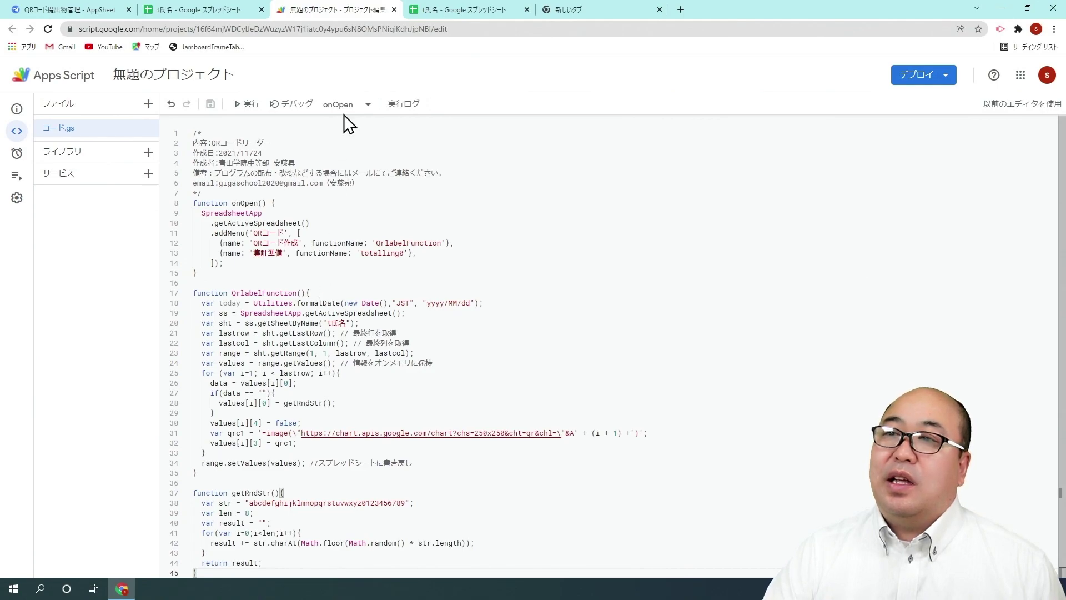
# Choose QrlabelFunction in the function dropdown and run it.
pyautogui.click(344, 108)
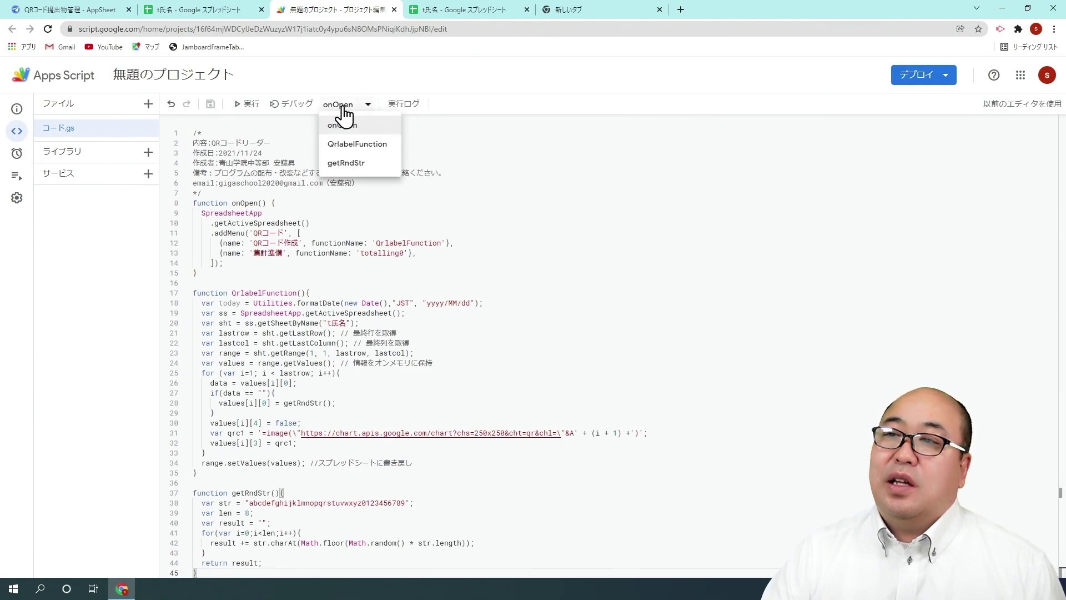
pyautogui.click(353, 146)
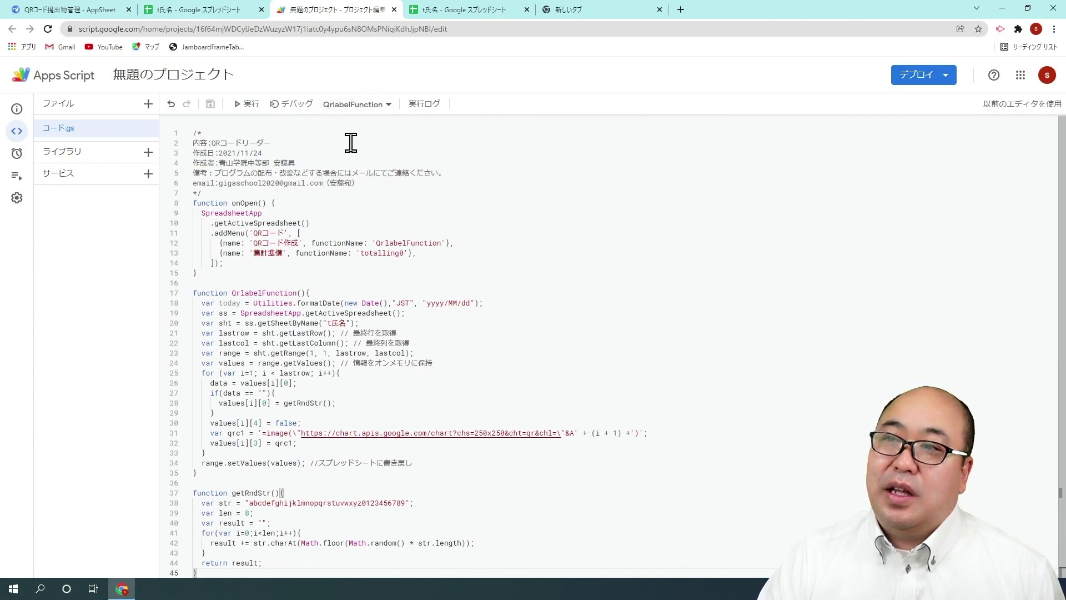
pyautogui.click(245, 104)
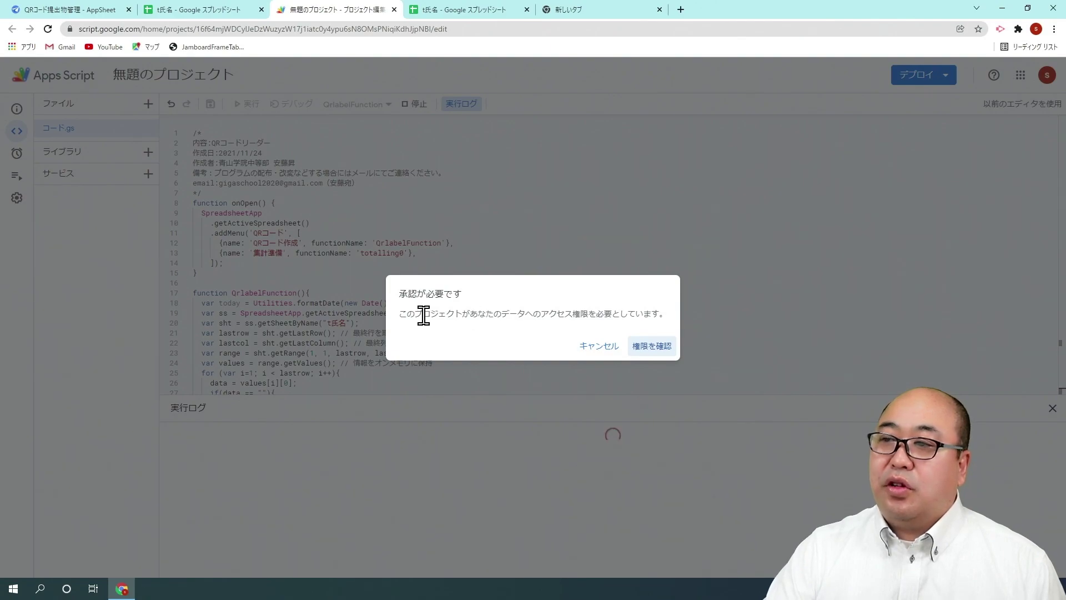
# Authorize the script with the Google account, proceeding past the unverified-app warning and allowing access.
pyautogui.click(667, 355)
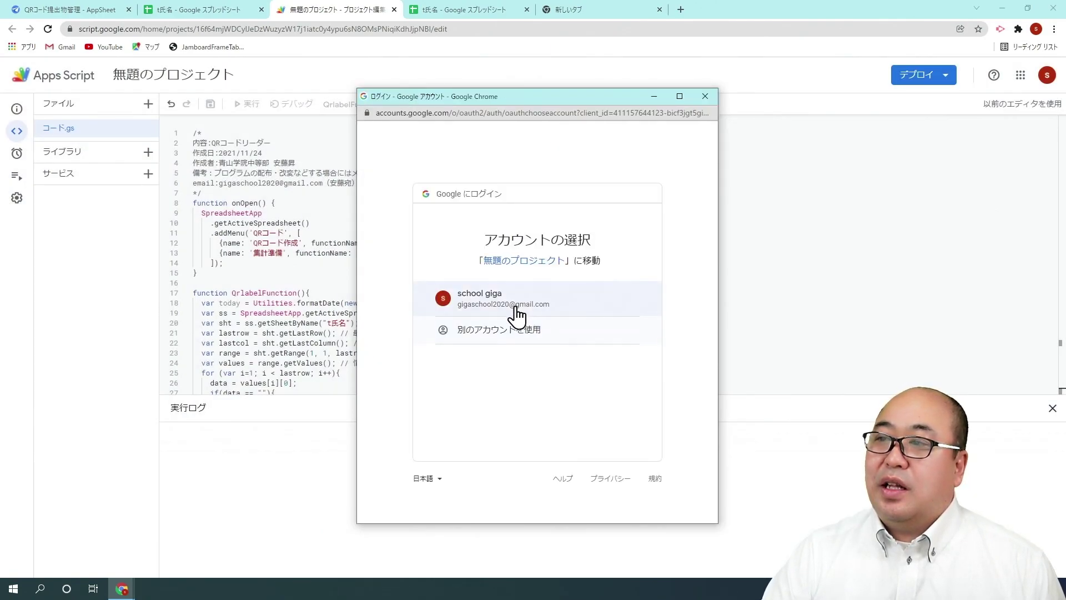
pyautogui.click(515, 307)
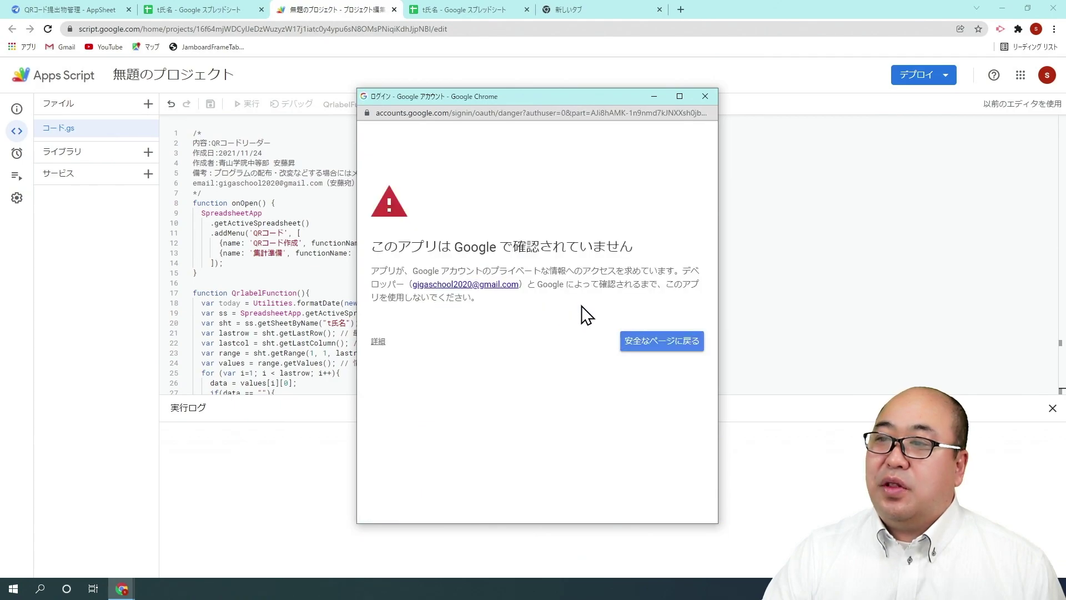
pyautogui.click(380, 342)
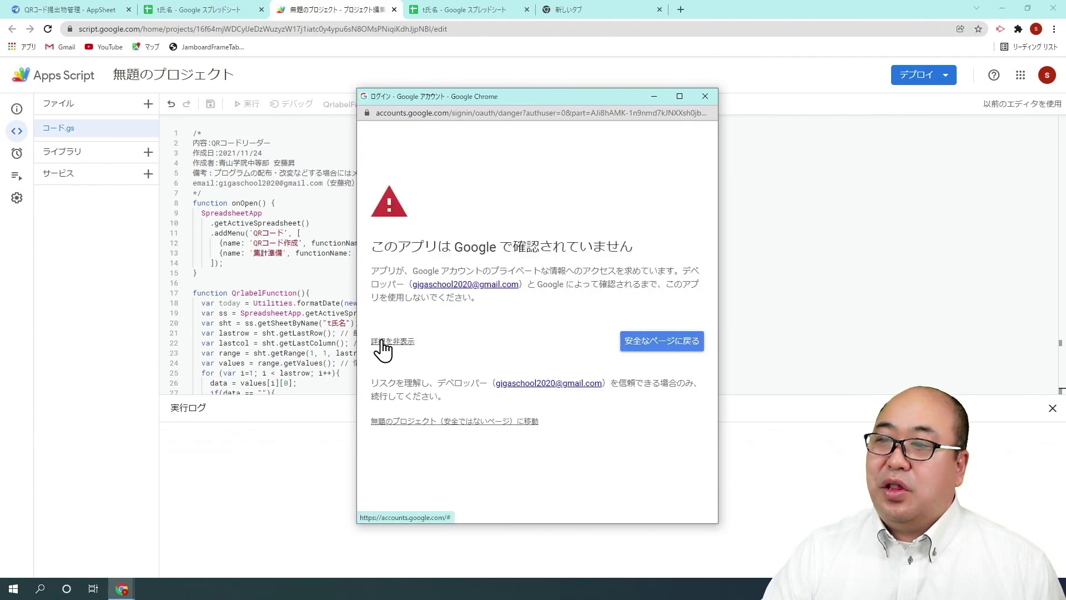
pyautogui.click(465, 422)
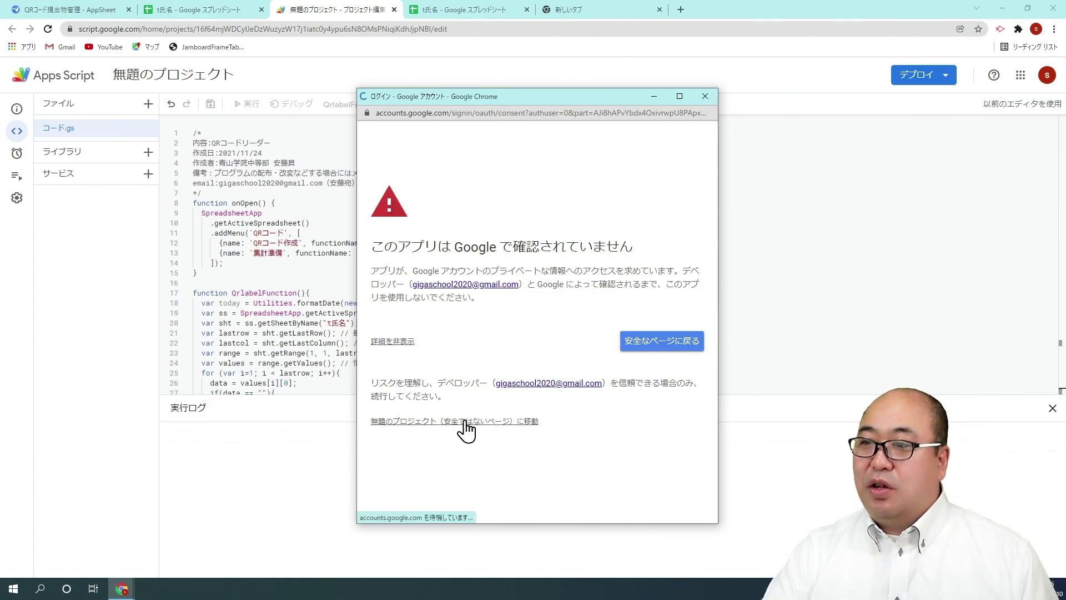
pyautogui.click(585, 498)
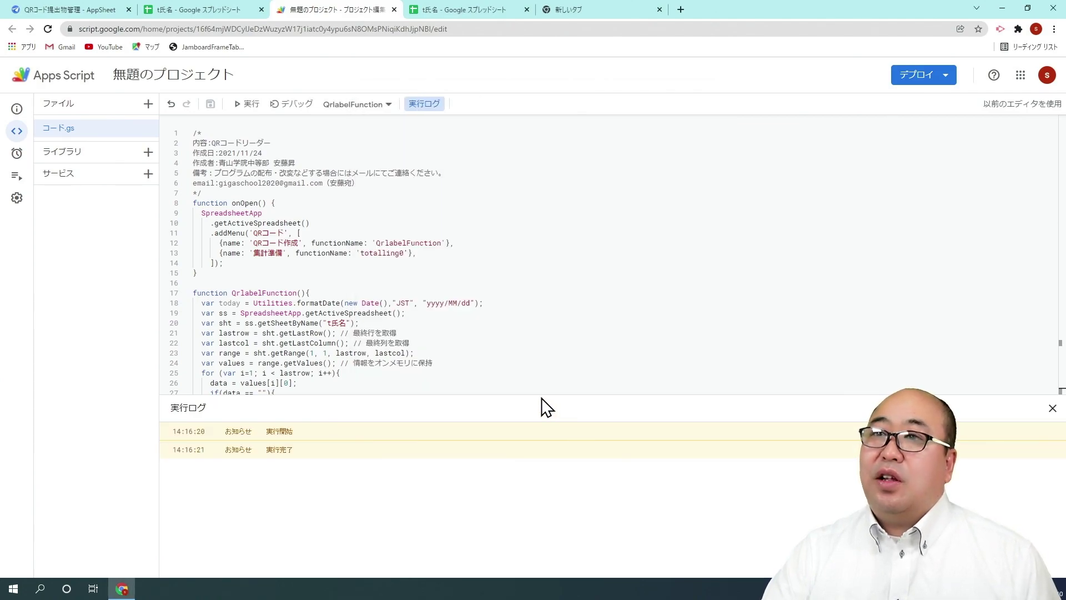
pyautogui.click(213, 17)
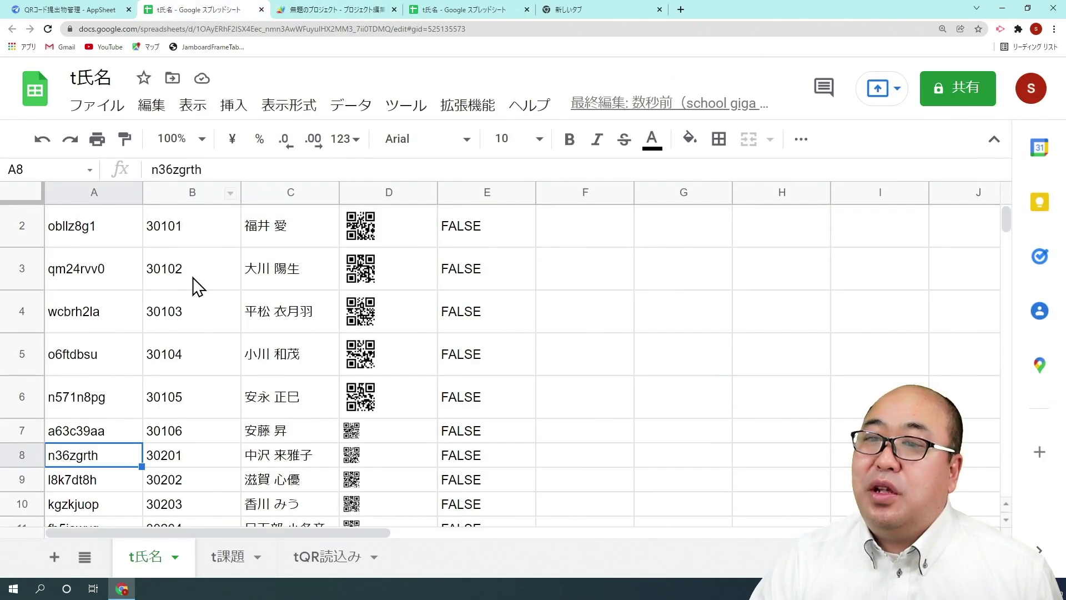
# Check the generated IDs and QR codes on the t氏名 sheet, then return to AppSheet.
pyautogui.scroll(-3, 184, 289)
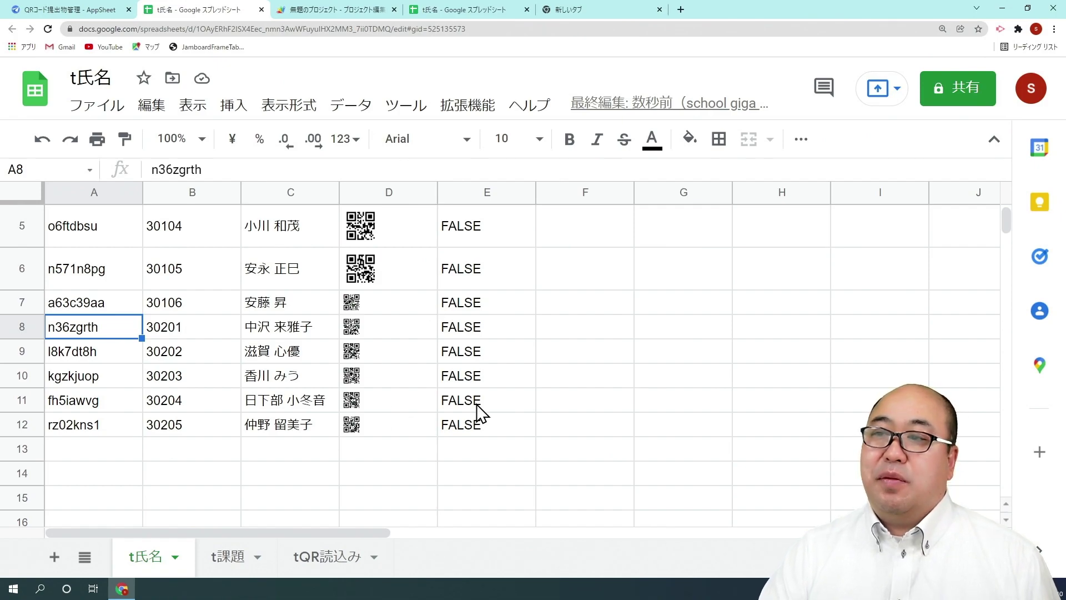
pyautogui.scroll(3, 476, 390)
pyautogui.click(89, 11)
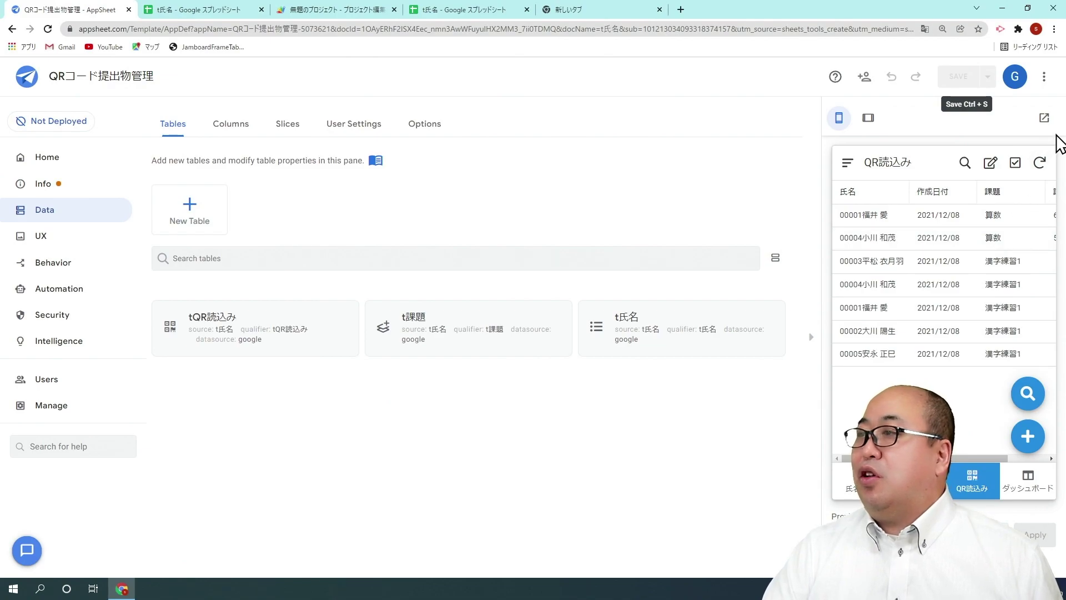
# Refresh the preview and scroll the 氏名追加 list to confirm students 30101 through 30205 appear.
pyautogui.click(1040, 165)
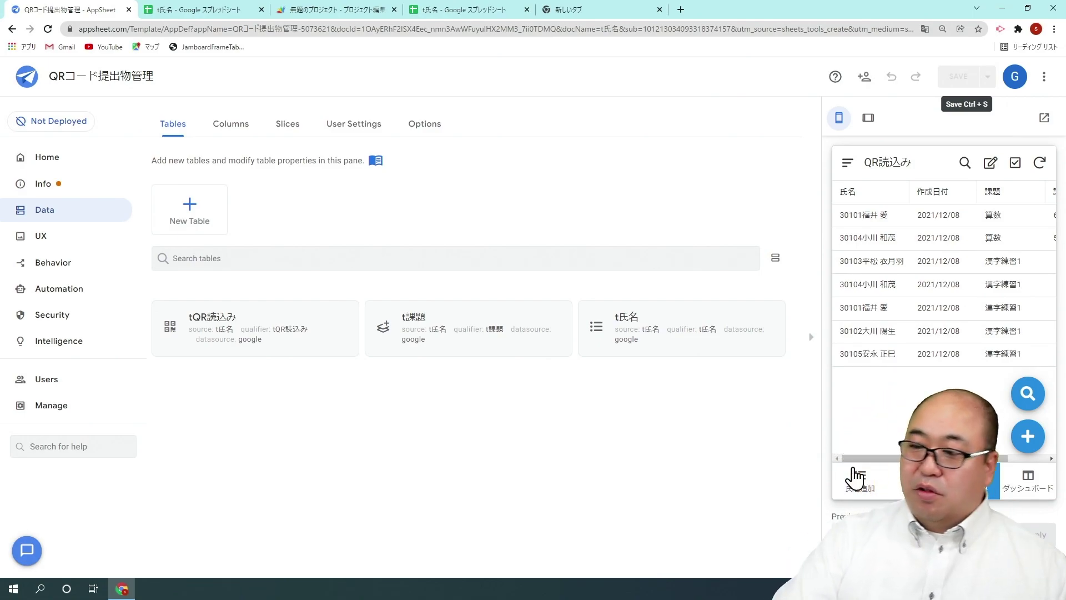
pyautogui.click(846, 494)
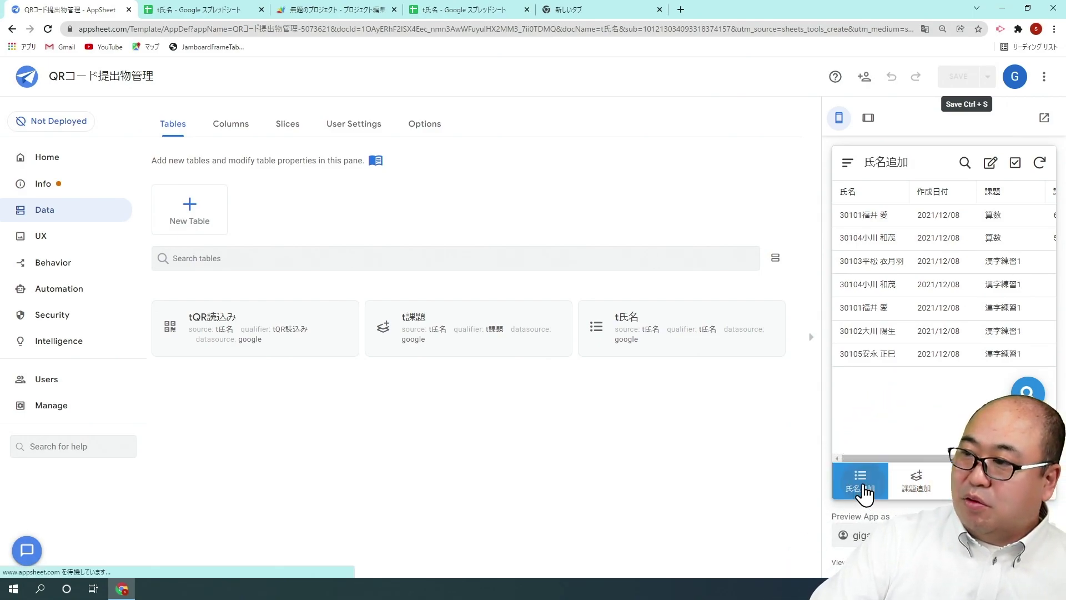
pyautogui.scroll(-1, 905, 391)
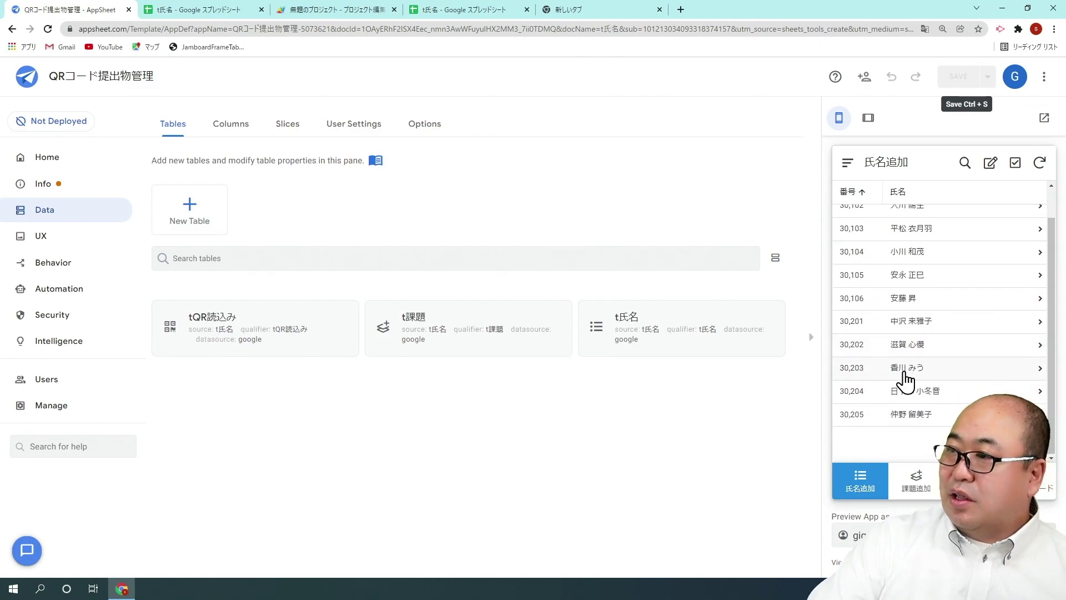
pyautogui.scroll(1, 877, 339)
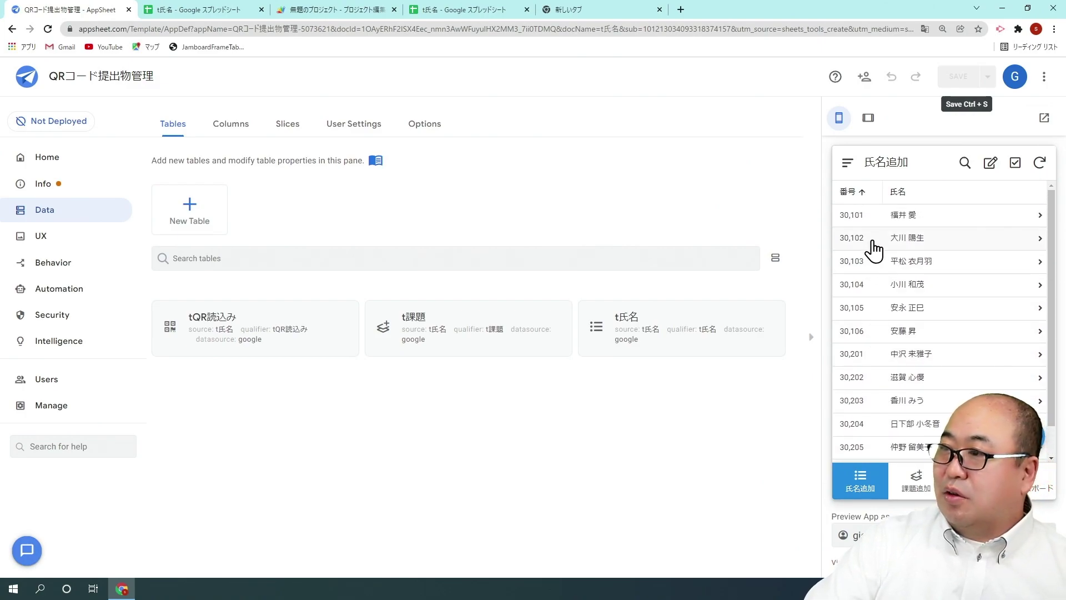
pyautogui.scroll(-1, 873, 233)
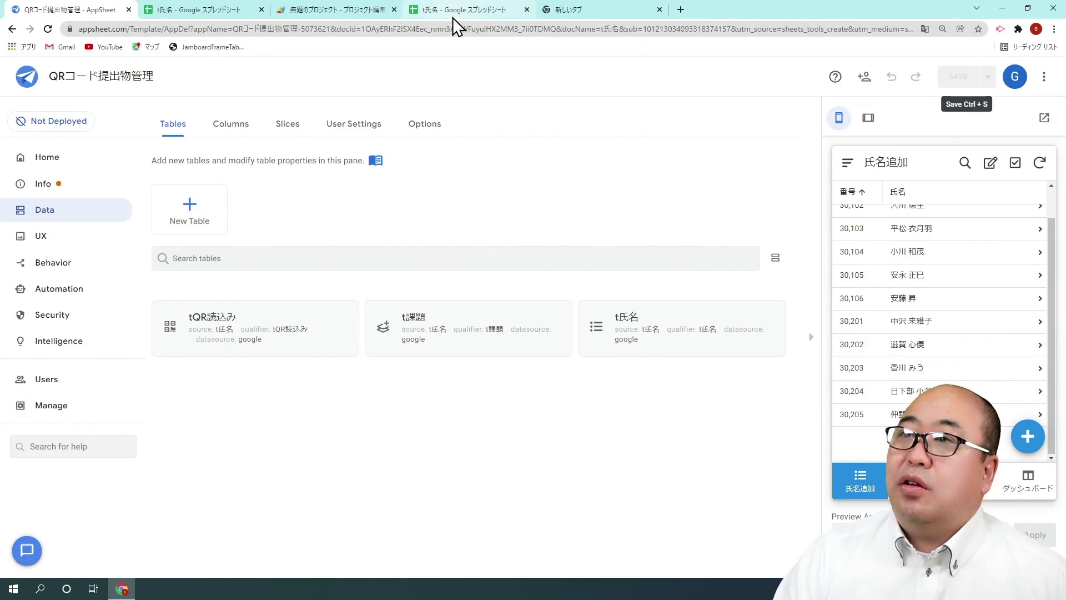
# On the t氏名 sheet, select all rows and make them all as tall as row 2.
pyautogui.click(222, 11)
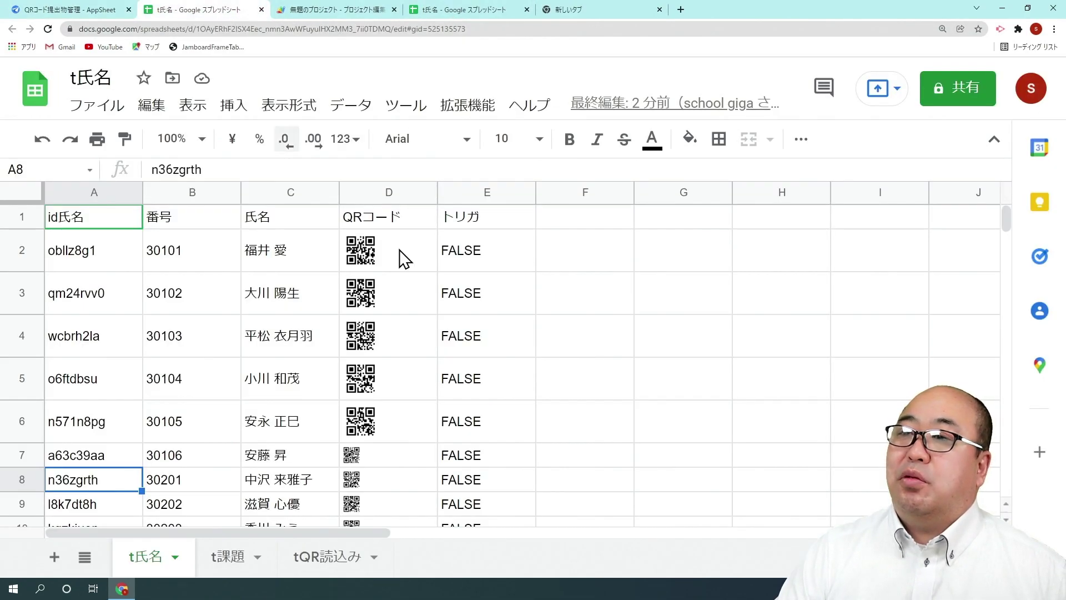
pyautogui.scroll(-3, 452, 341)
pyautogui.scroll(2, 452, 341)
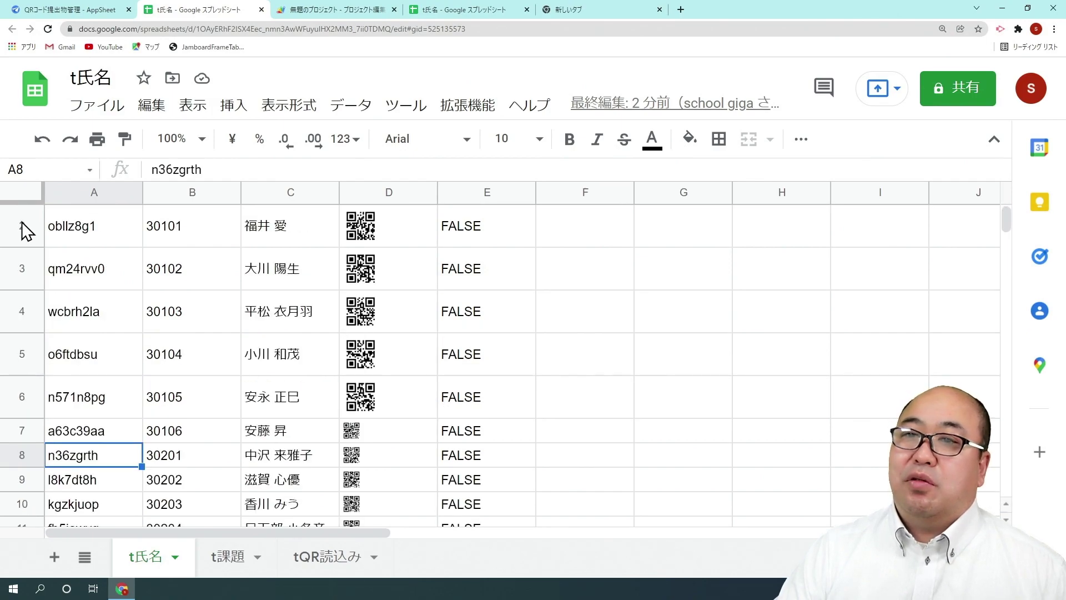
pyautogui.click(22, 227)
pyautogui.scroll(1, 21, 245)
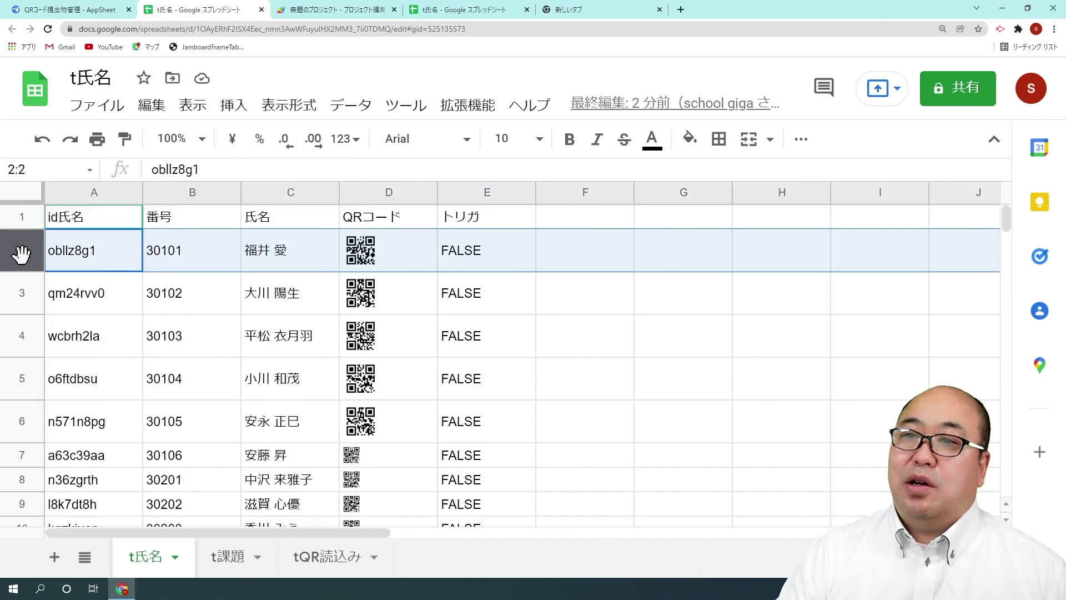
pyautogui.click(14, 191)
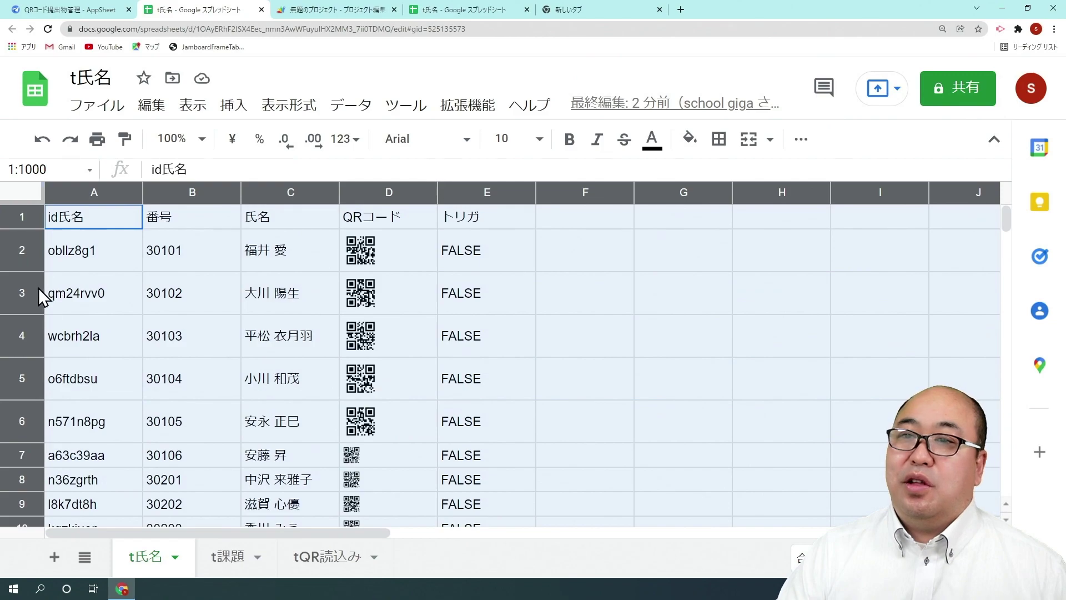
pyautogui.click(20, 270)
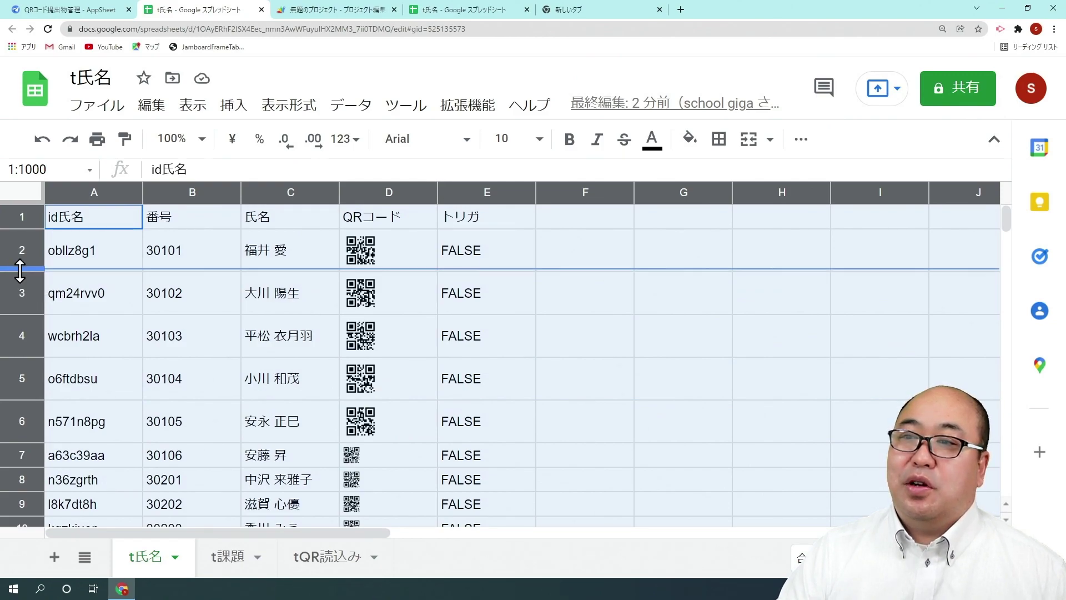
pyautogui.moveTo(19, 271); pyautogui.dragTo(22, 270)
pyautogui.scroll(-3, 395, 382)
pyautogui.scroll(4, 395, 382)
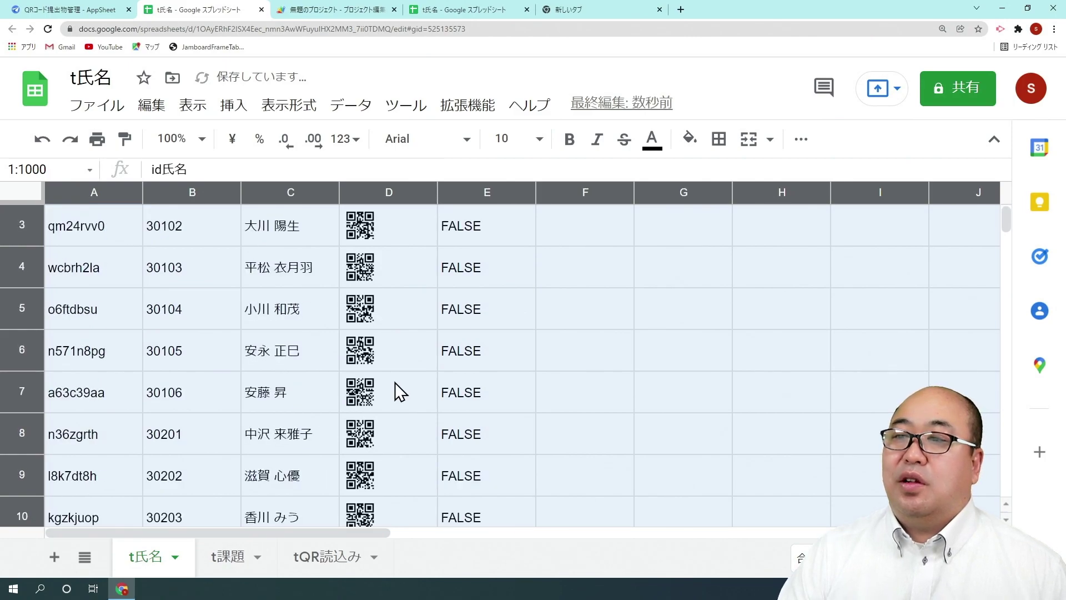
# Check the QR image formula in D6 and the name in C4, then hide the YouTube window.
pyautogui.click(410, 365)
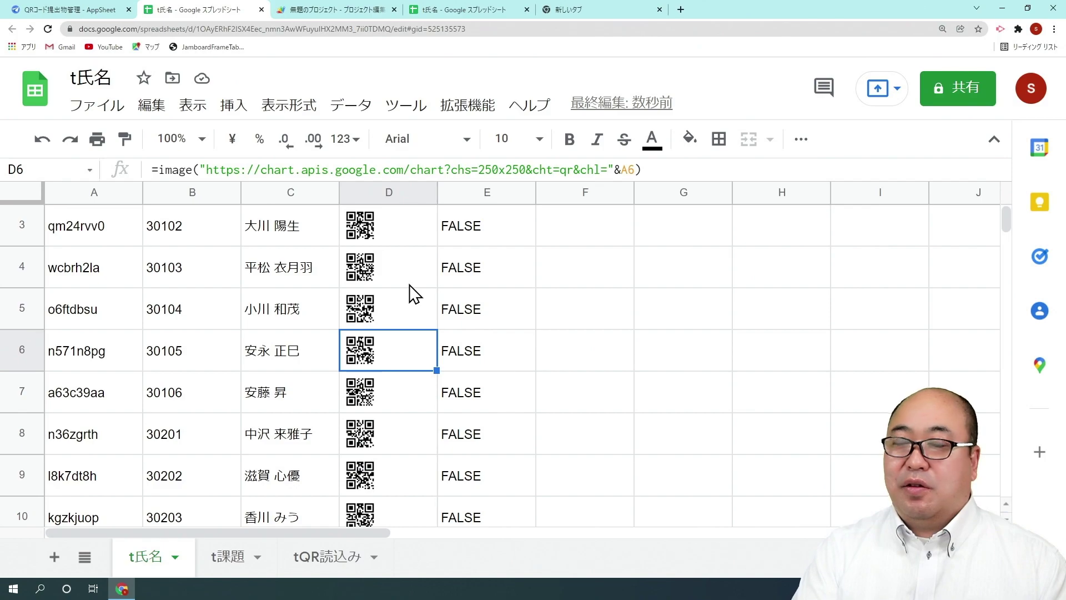
pyautogui.scroll(-3, 416, 294)
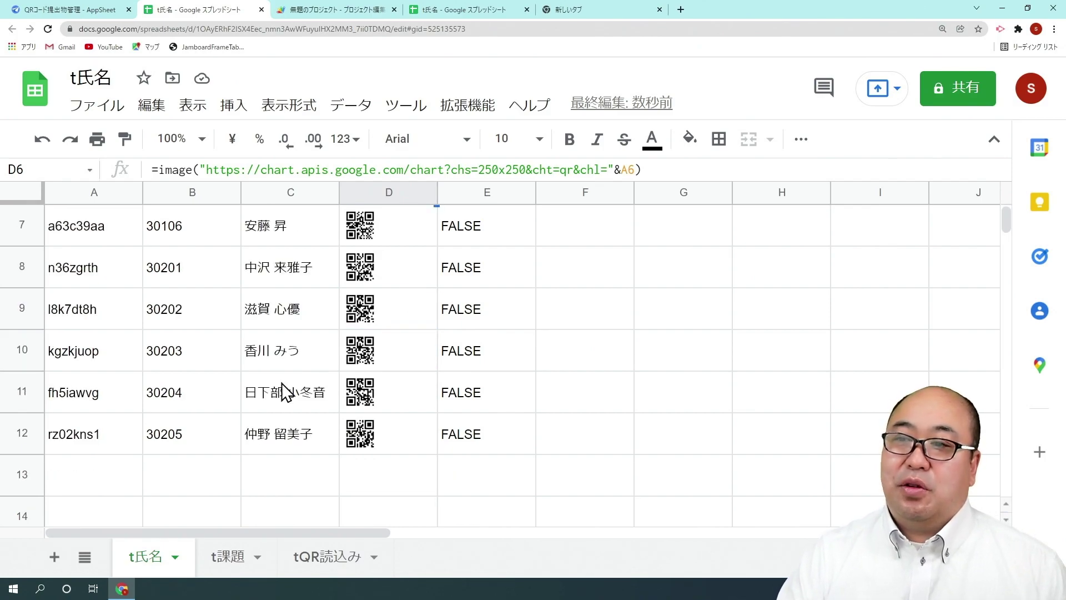
pyautogui.scroll(5, 269, 400)
pyautogui.click(278, 350)
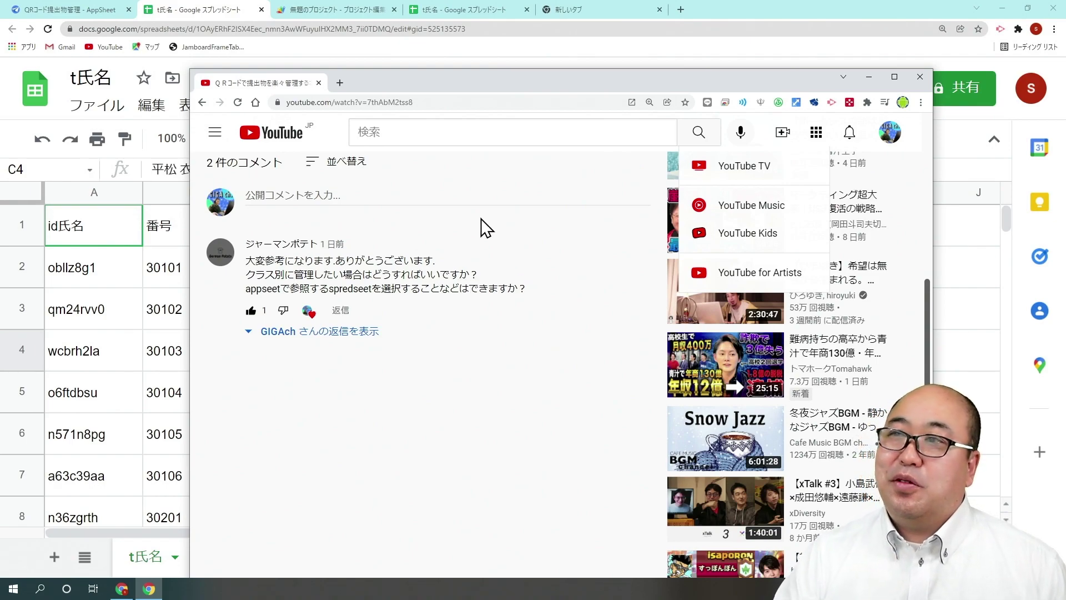
pyautogui.click(869, 77)
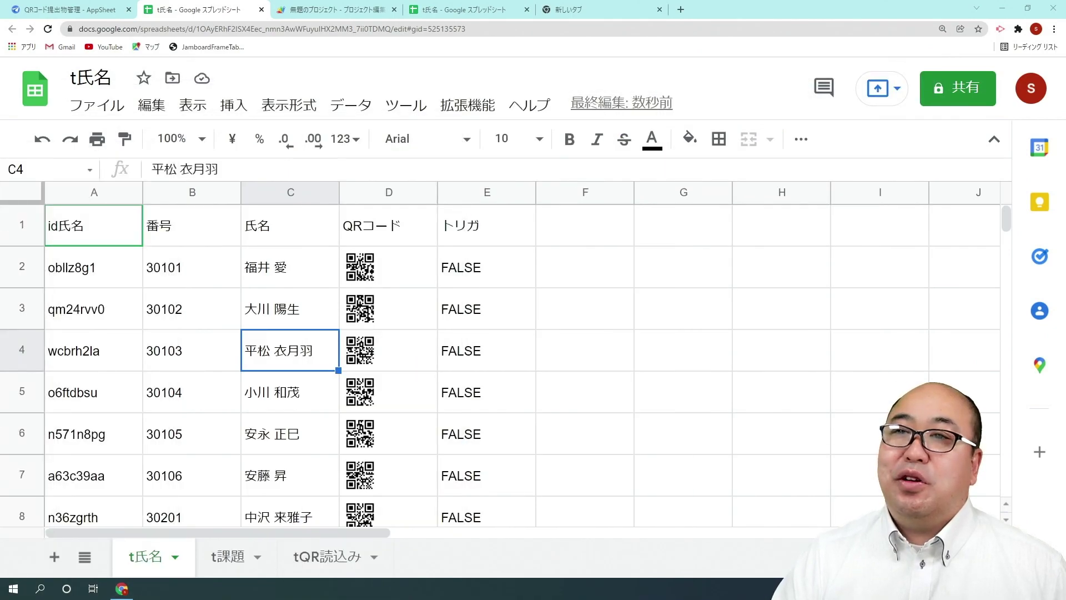
# Look over the t課題 and tQR読込み sheets, then return to the t氏名 sheet.
pyautogui.press('Up')
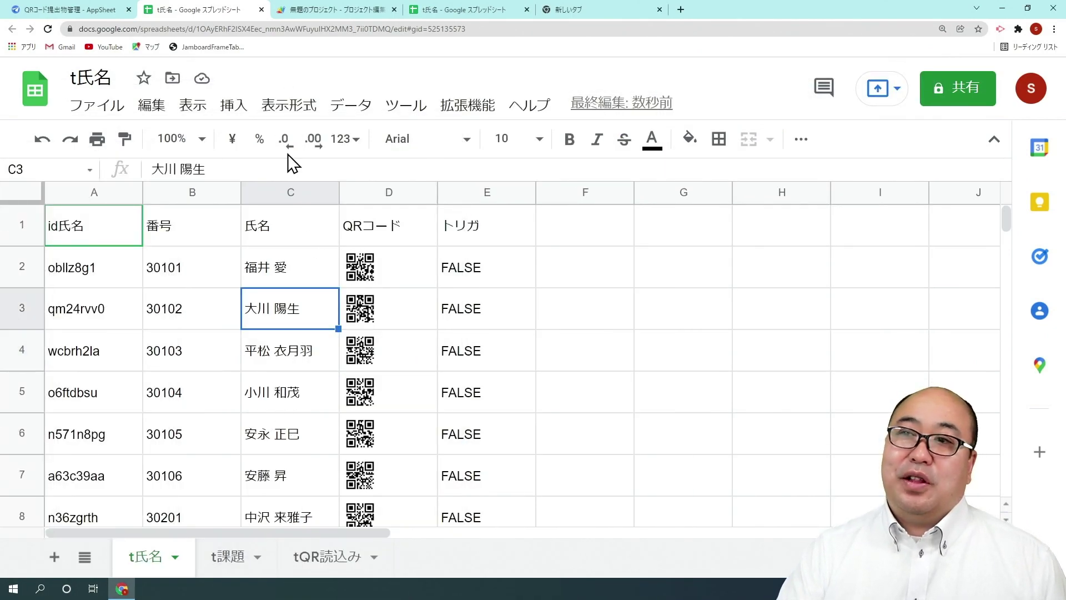
pyautogui.click(228, 556)
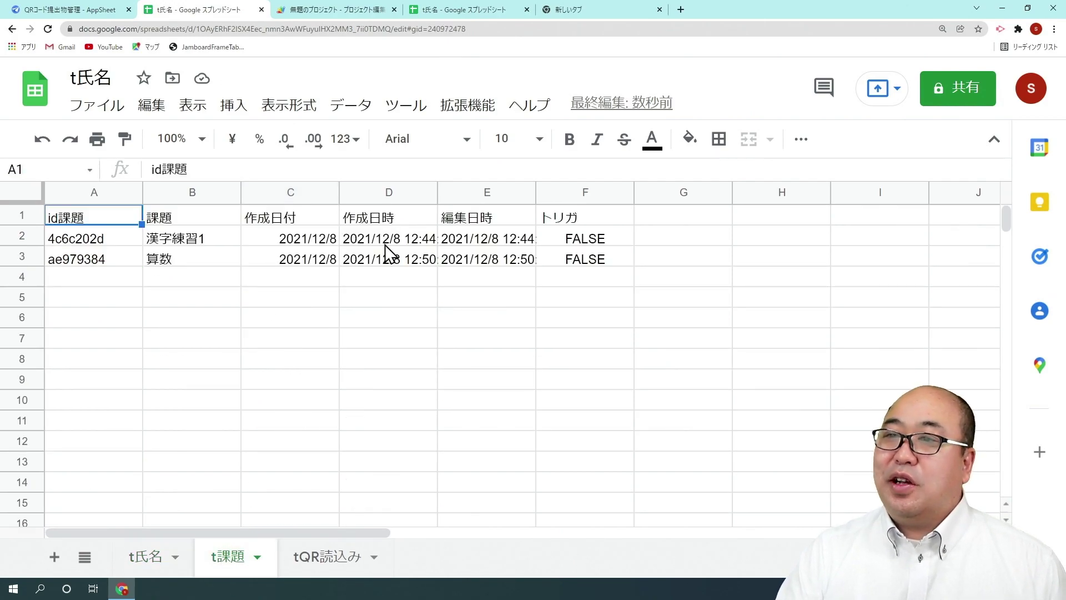
pyautogui.click(322, 556)
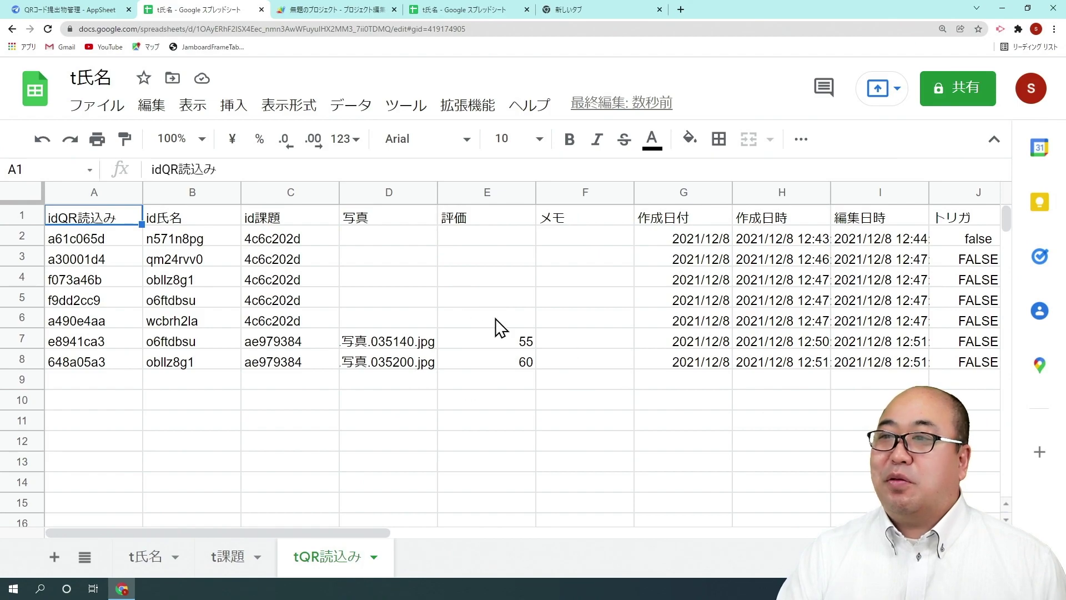
pyautogui.click(226, 560)
pyautogui.click(160, 561)
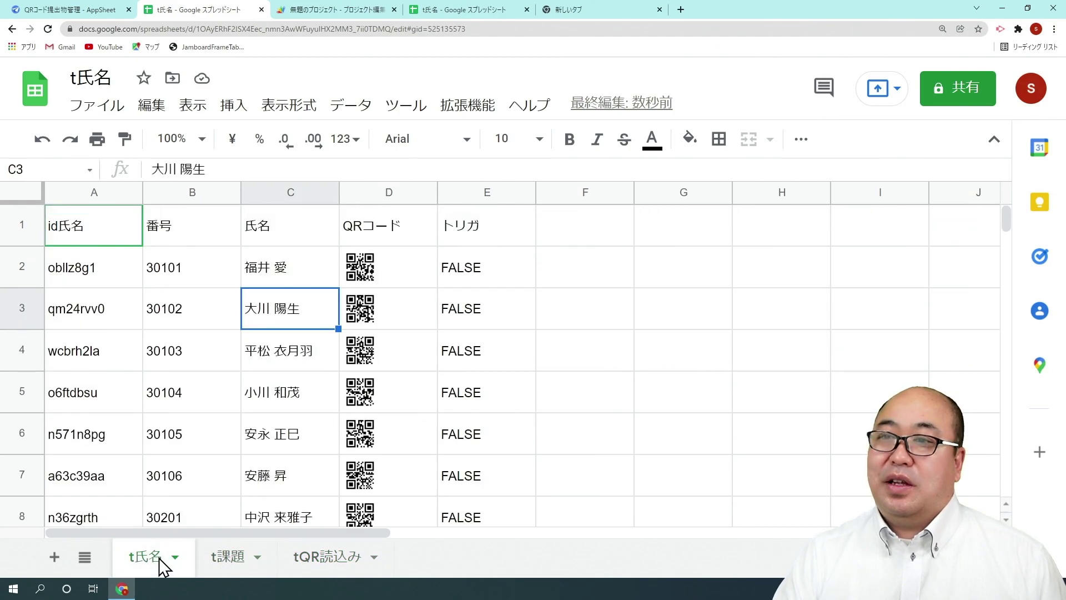